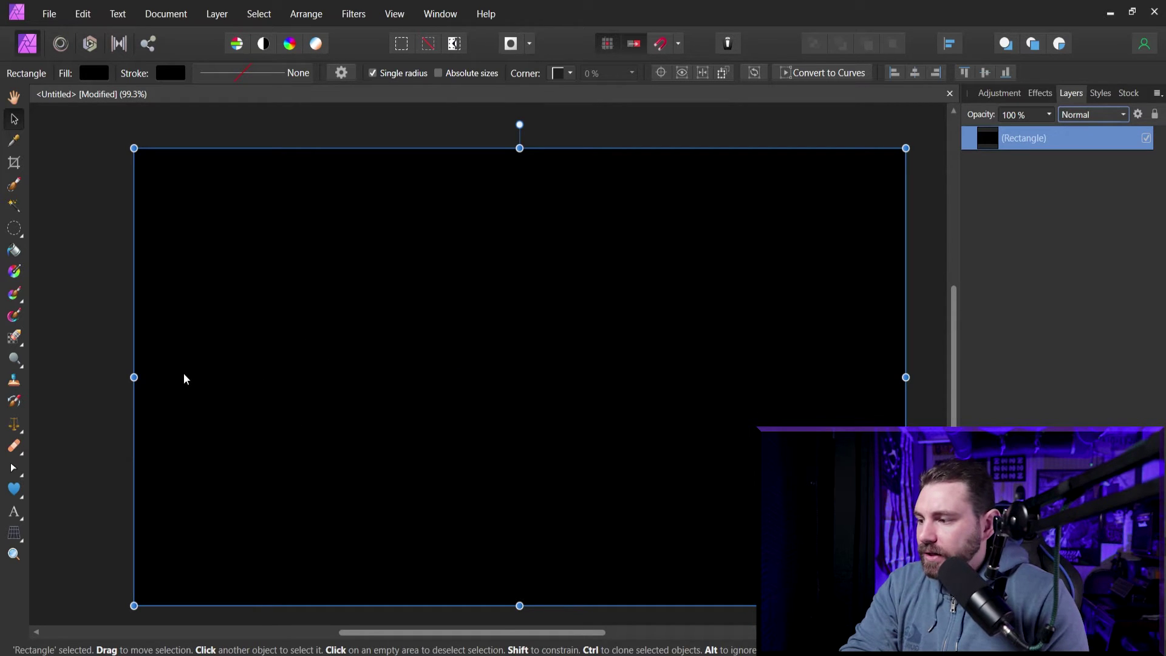
Draw a large heart shape over the black rectangle and align it to the canvas center and middle.
click(15, 489)
drag(310, 257, 769, 548)
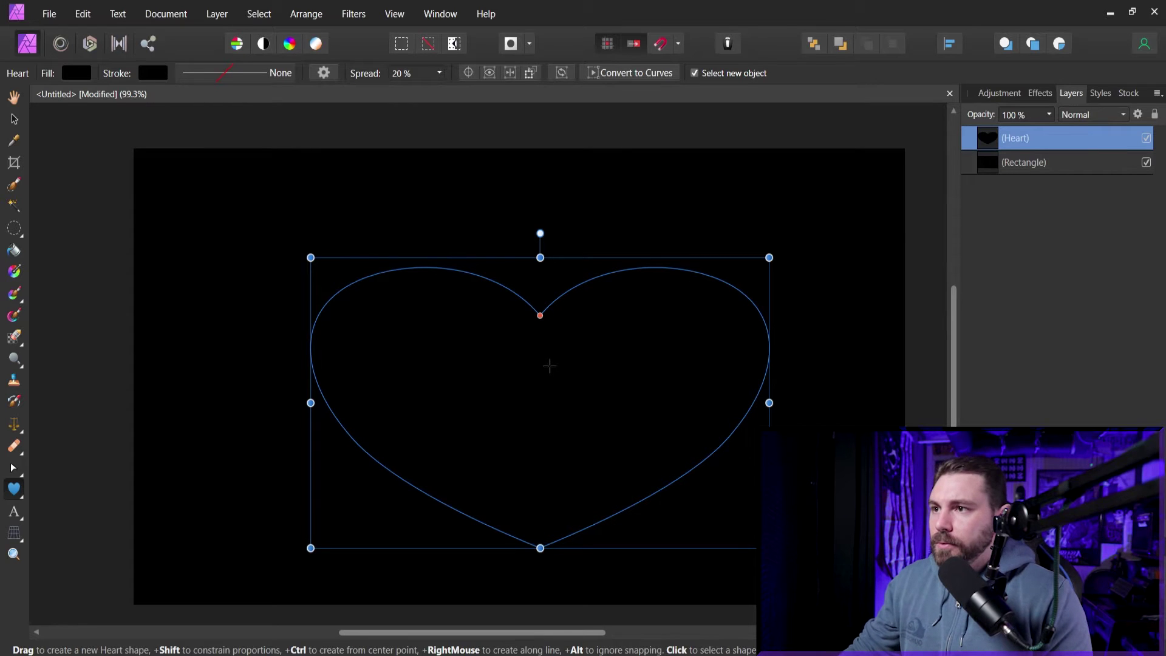
key(v)
right_click(544, 366)
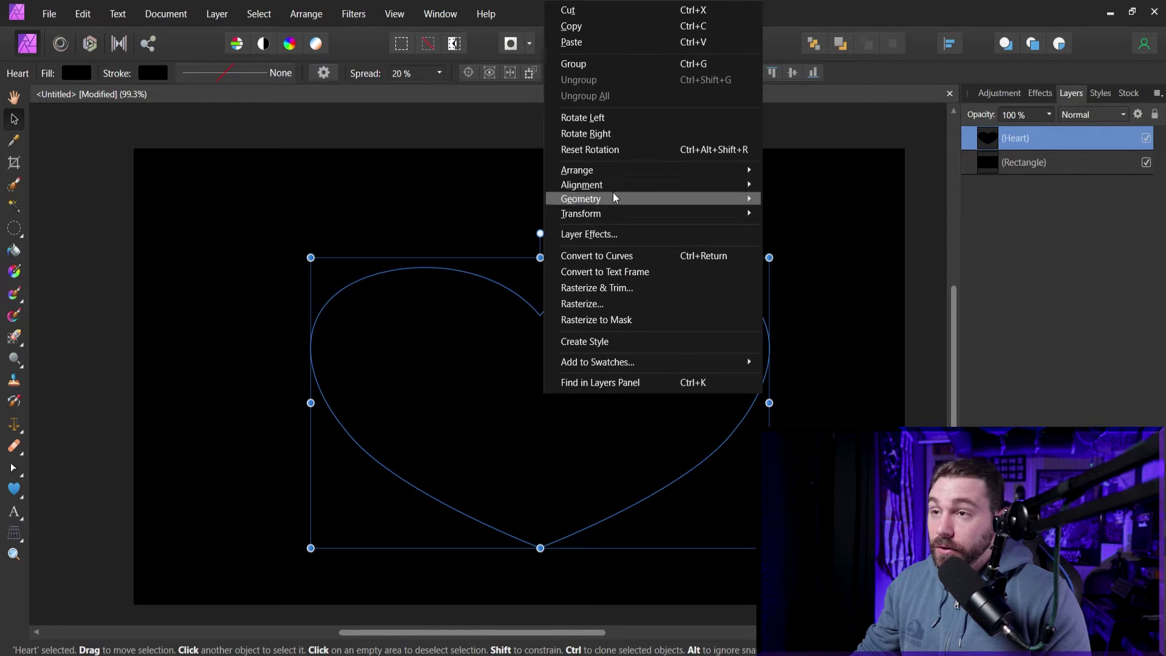
mouse_move(629, 185)
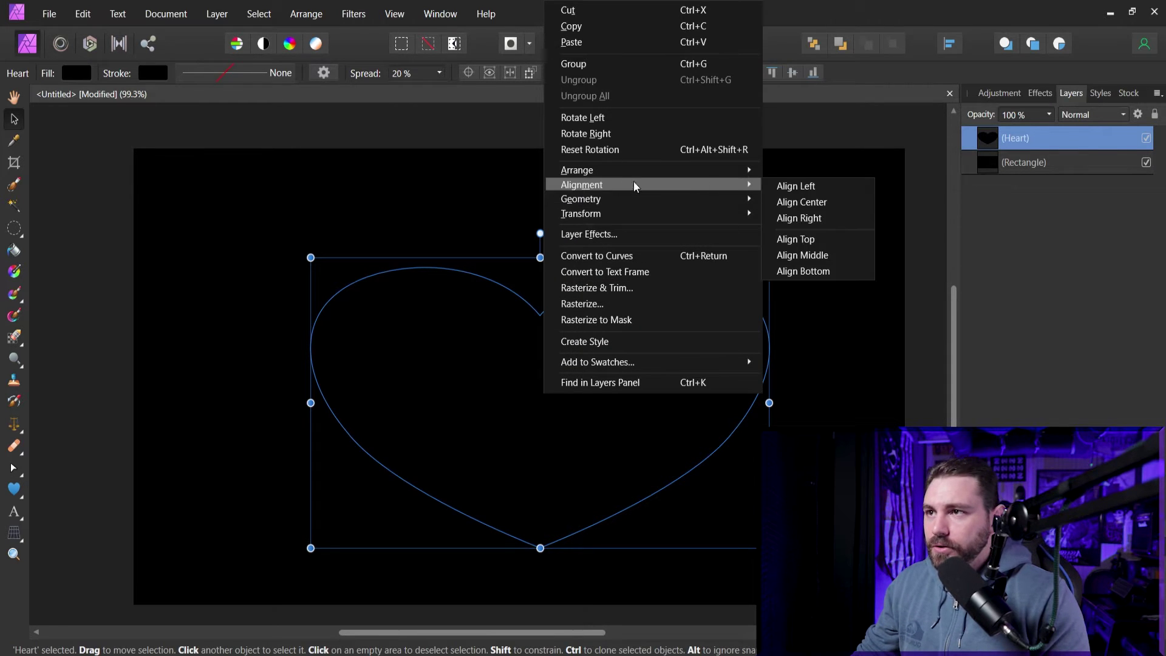
click(798, 205)
right_click(567, 370)
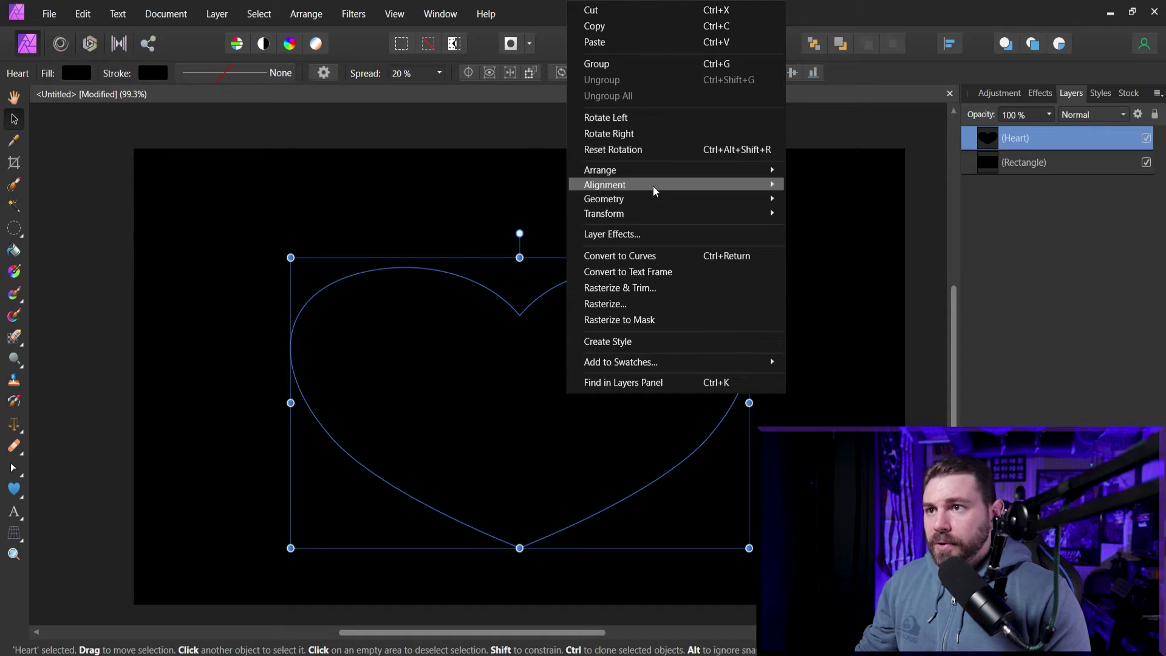
mouse_move(654, 191)
click(803, 256)
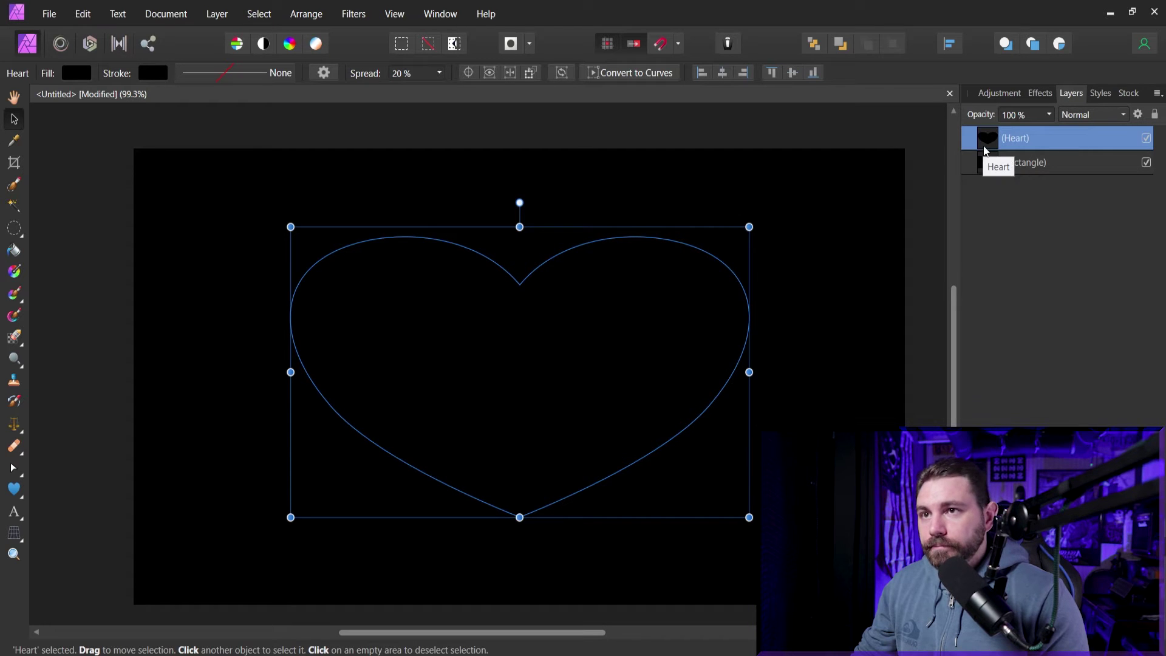
Set the heart layer's blend mode to Erase so it cuts through the black rectangle.
click(1117, 115)
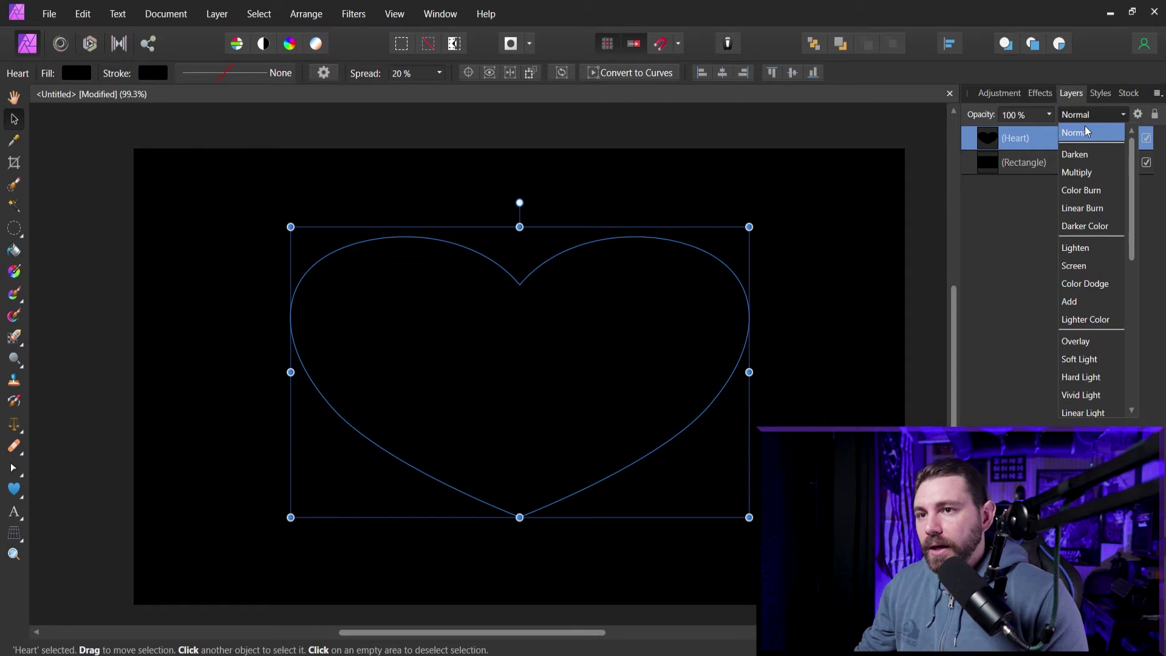
scroll(1076, 353, down, 5)
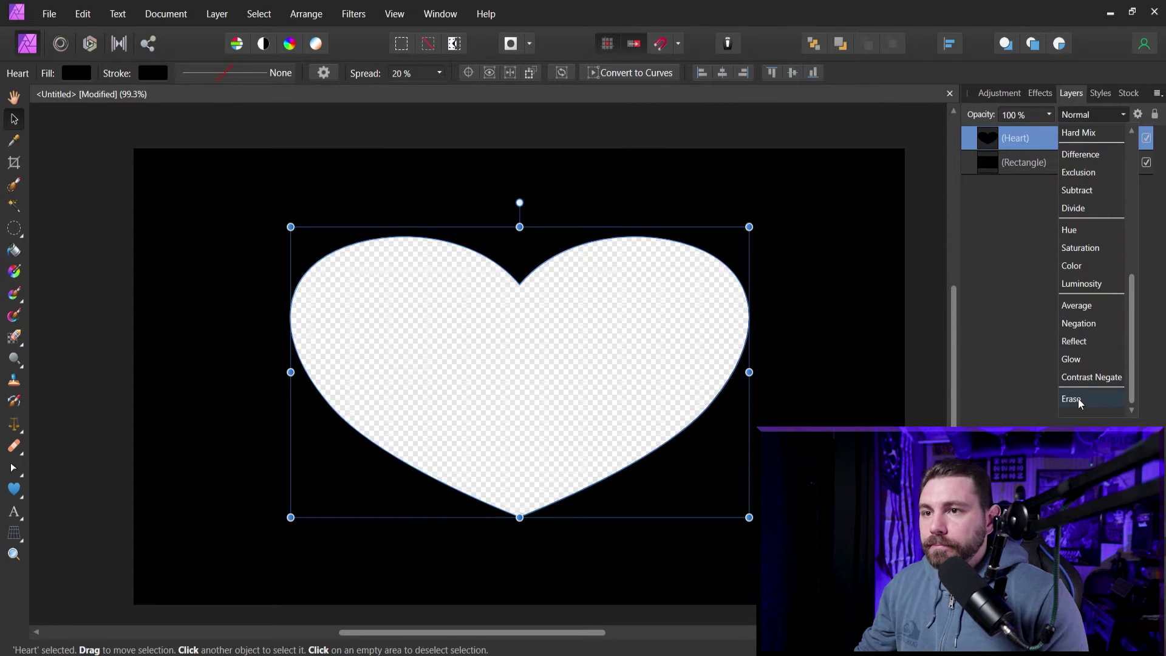
click(1079, 403)
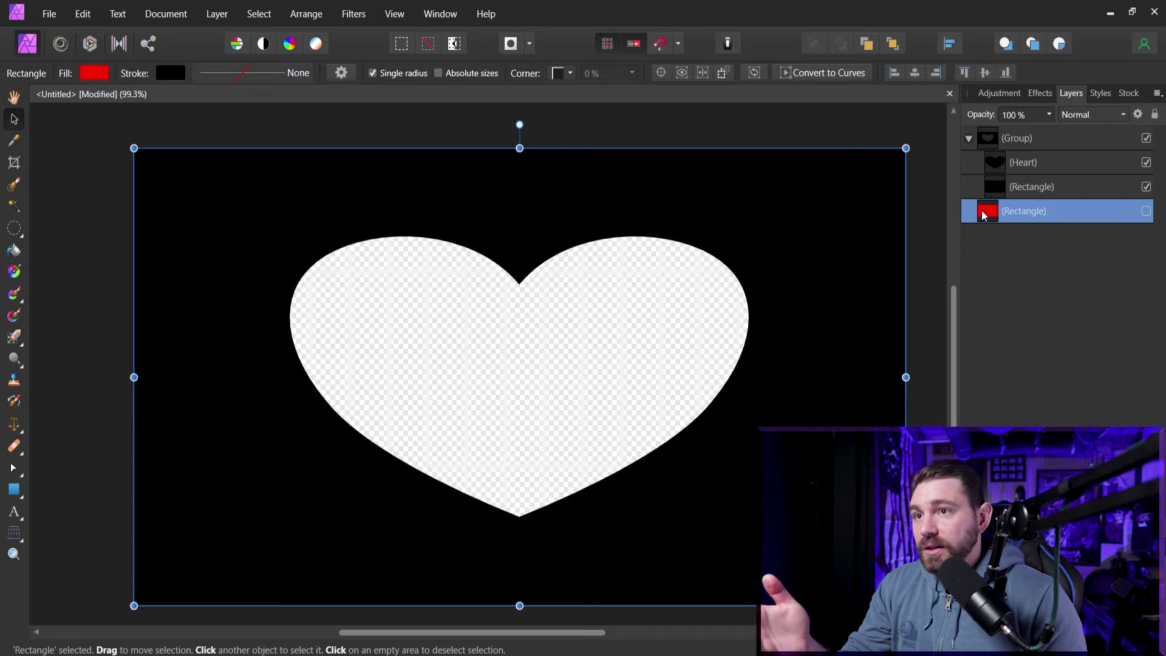
Collapse the group and show the red rectangle layer beneath it.
click(969, 138)
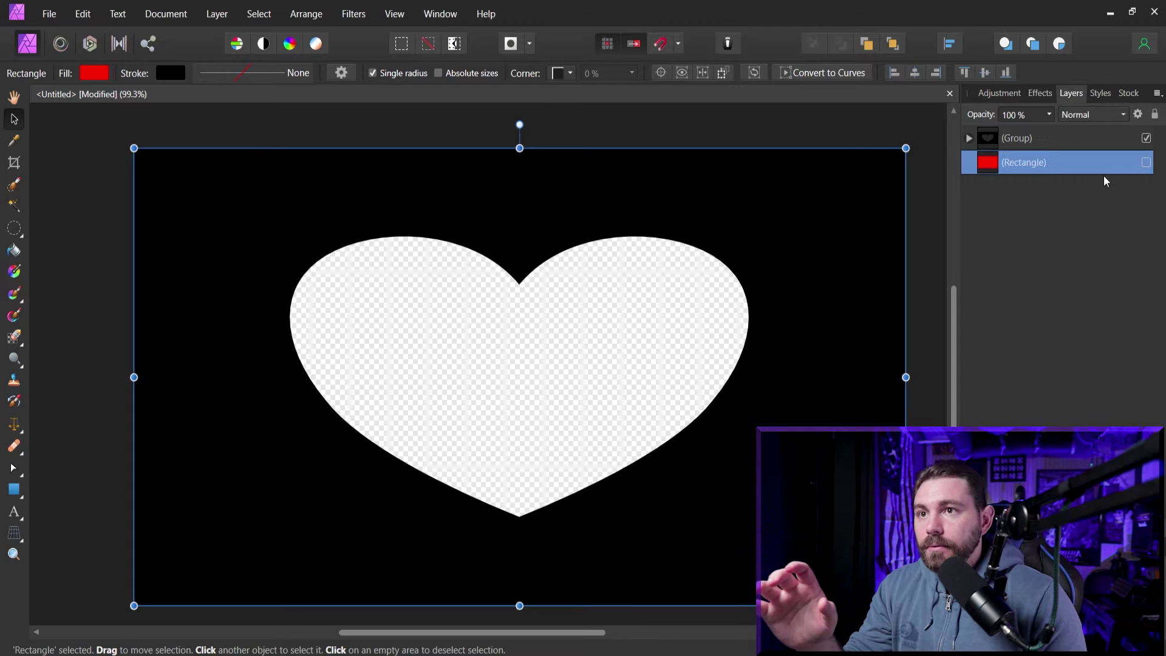
click(1145, 163)
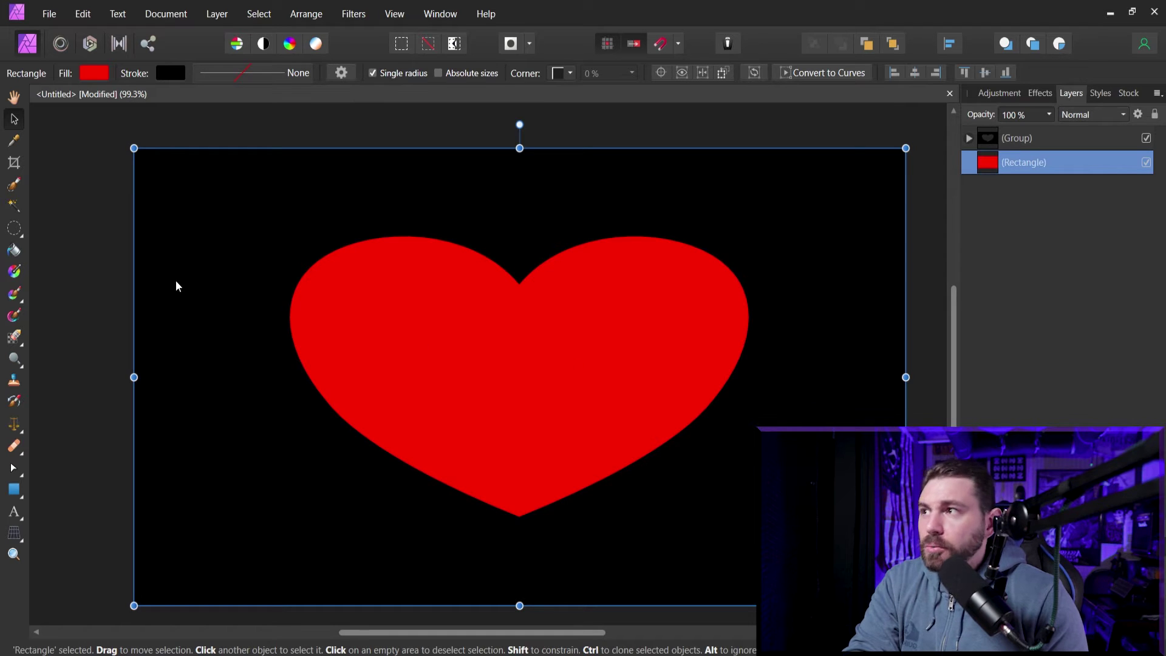
Open the image "Glass black and white.jpg" from the Textured Backgrounds folder.
click(49, 13)
click(67, 71)
double_click(194, 229)
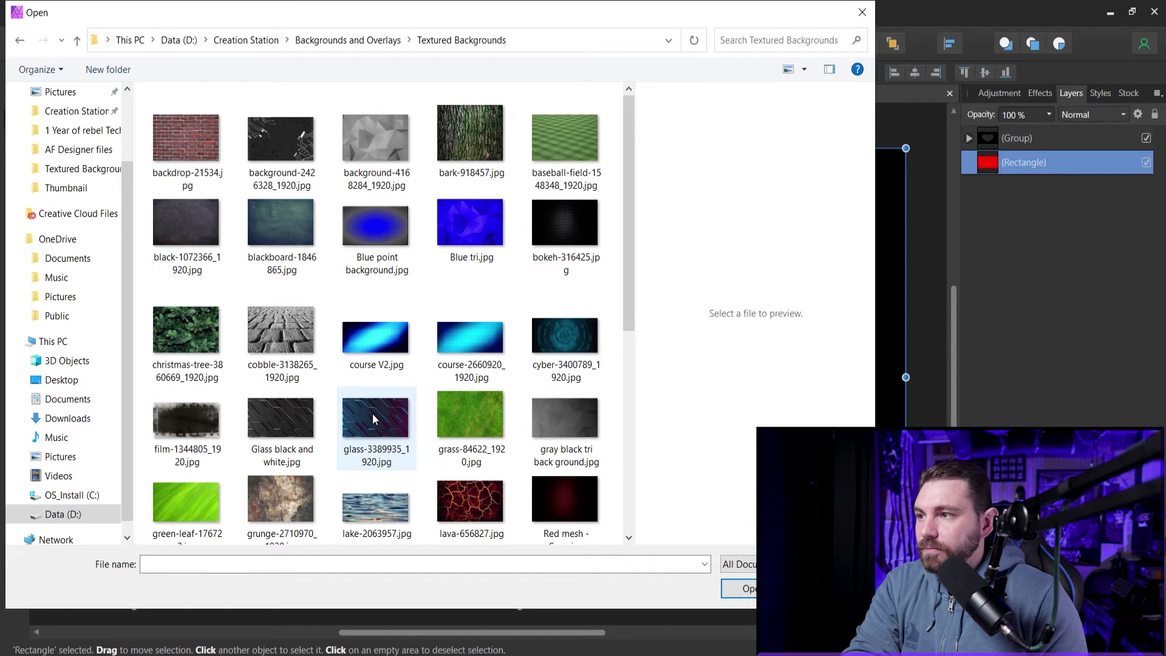
double_click(285, 413)
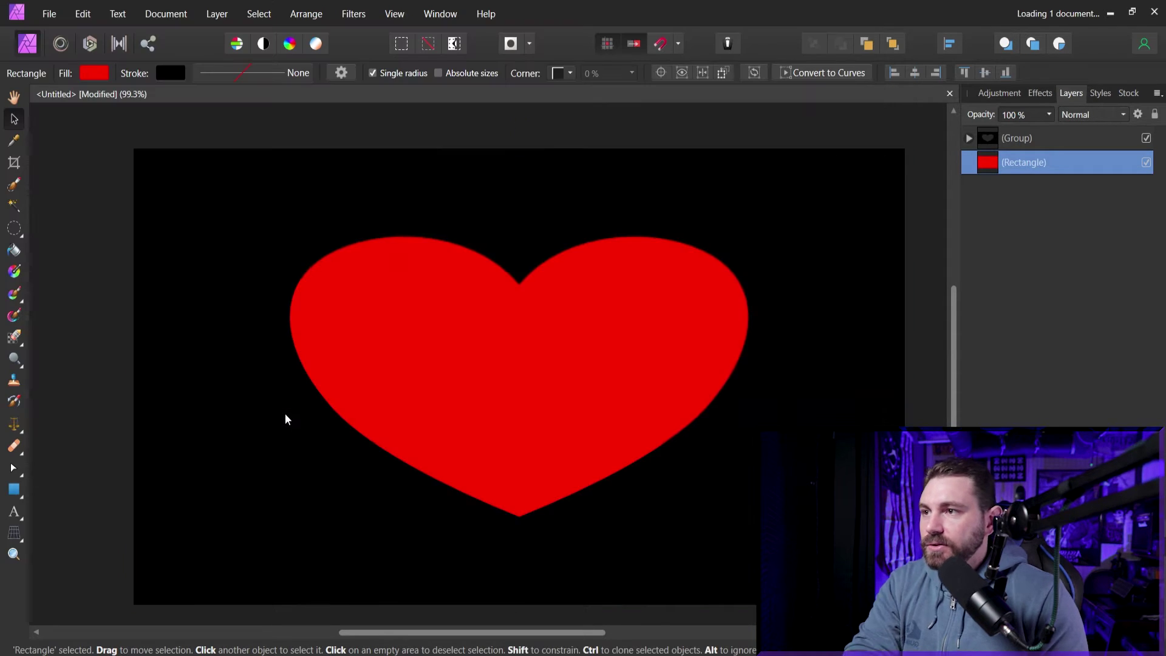
Unlock the glass texture's background layer and paste a copy of it into the untitled heart document above the red rectangle.
key(v)
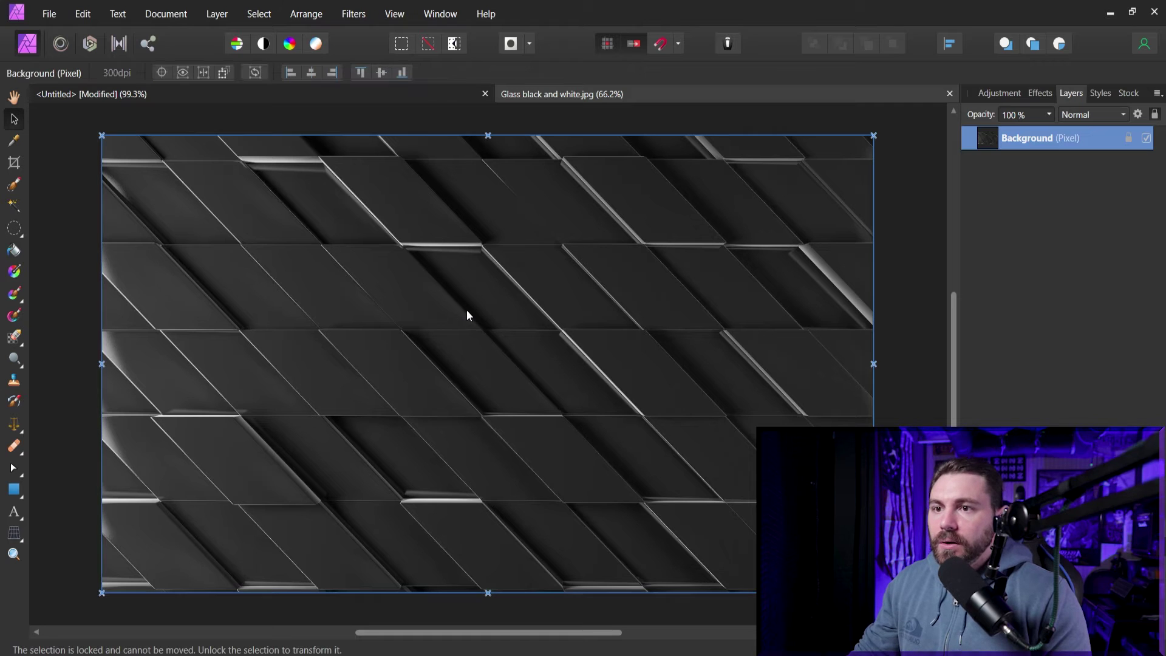
click(1129, 138)
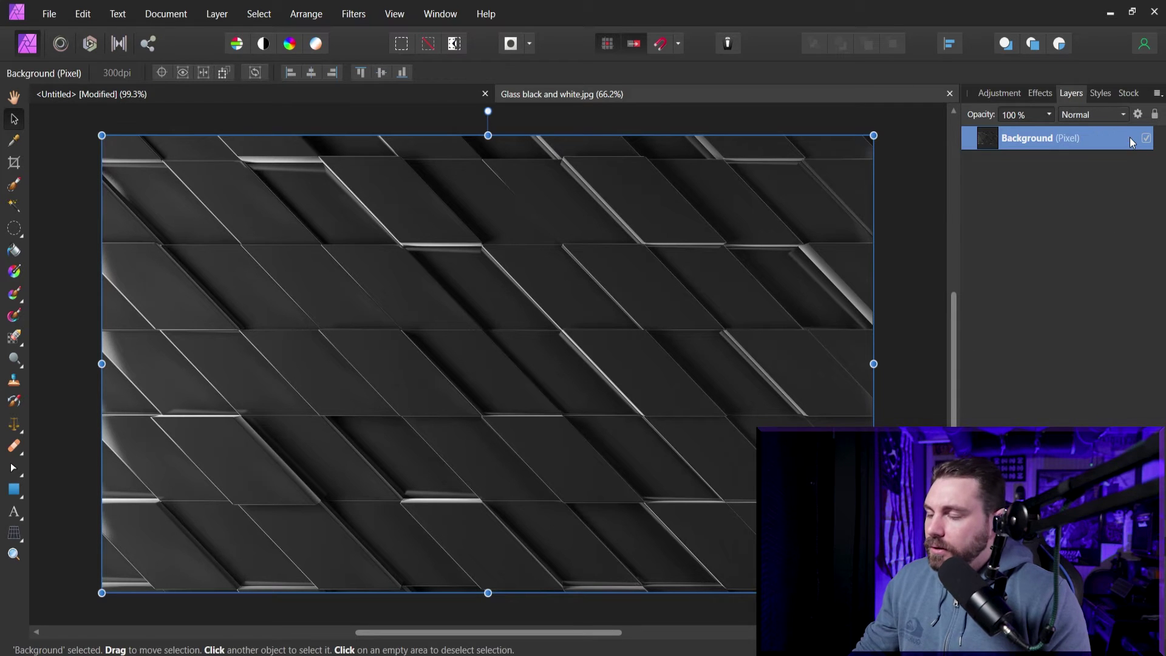
click(304, 92)
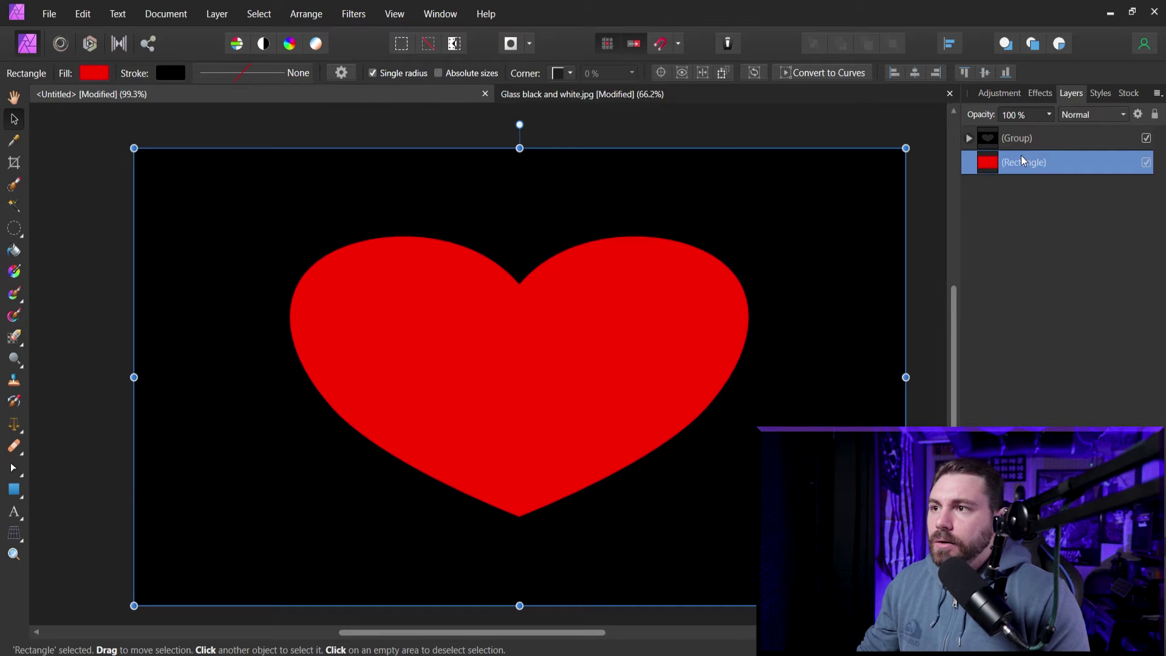
key(ctrl+v)
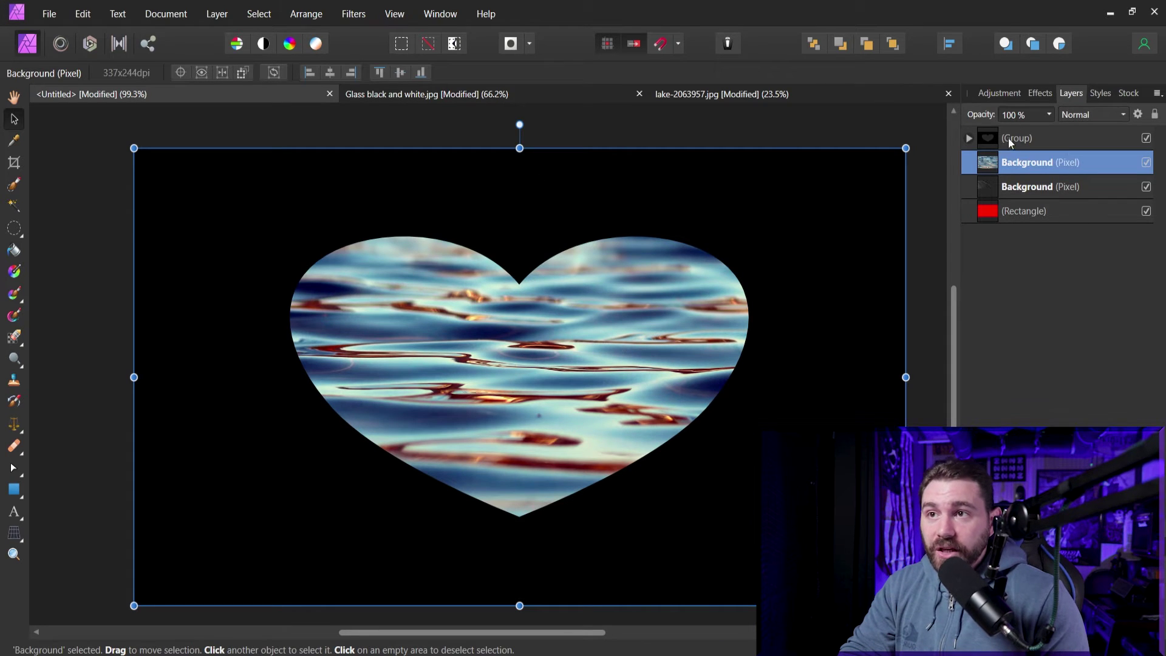
Expand the group above the lake image to examine the heart and rectangle layers inside it.
click(970, 138)
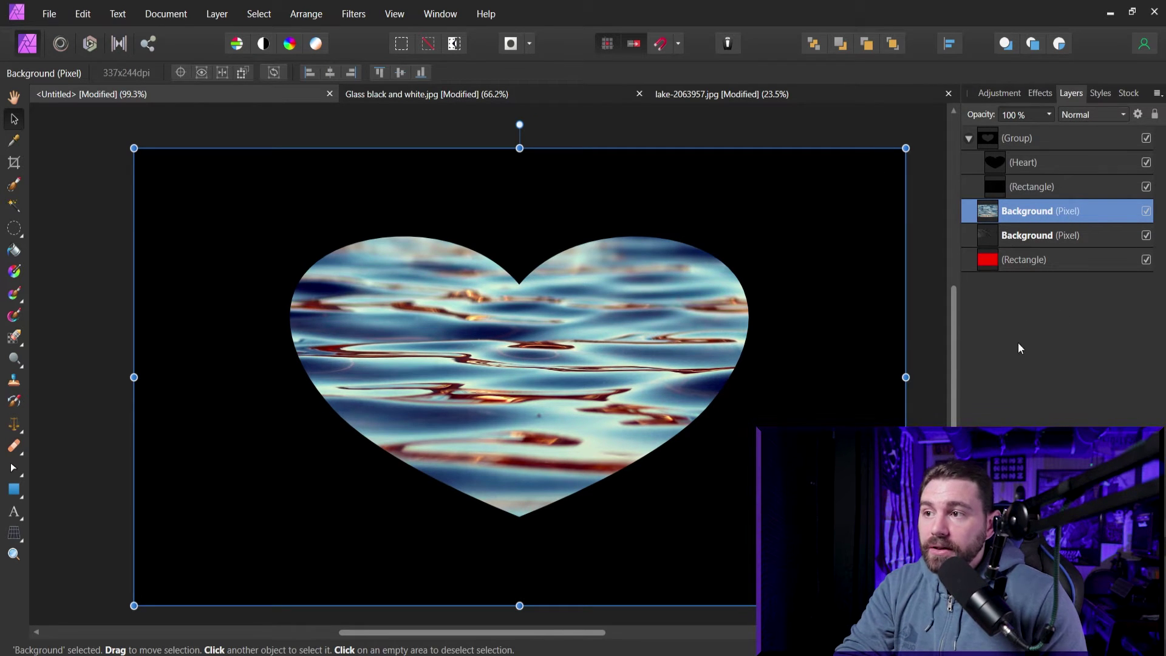
mouse_move(990, 212)
mouse_down()
mouse_move(996, 128)
mouse_move(953, 225)
mouse_move(978, 225)
mouse_up()
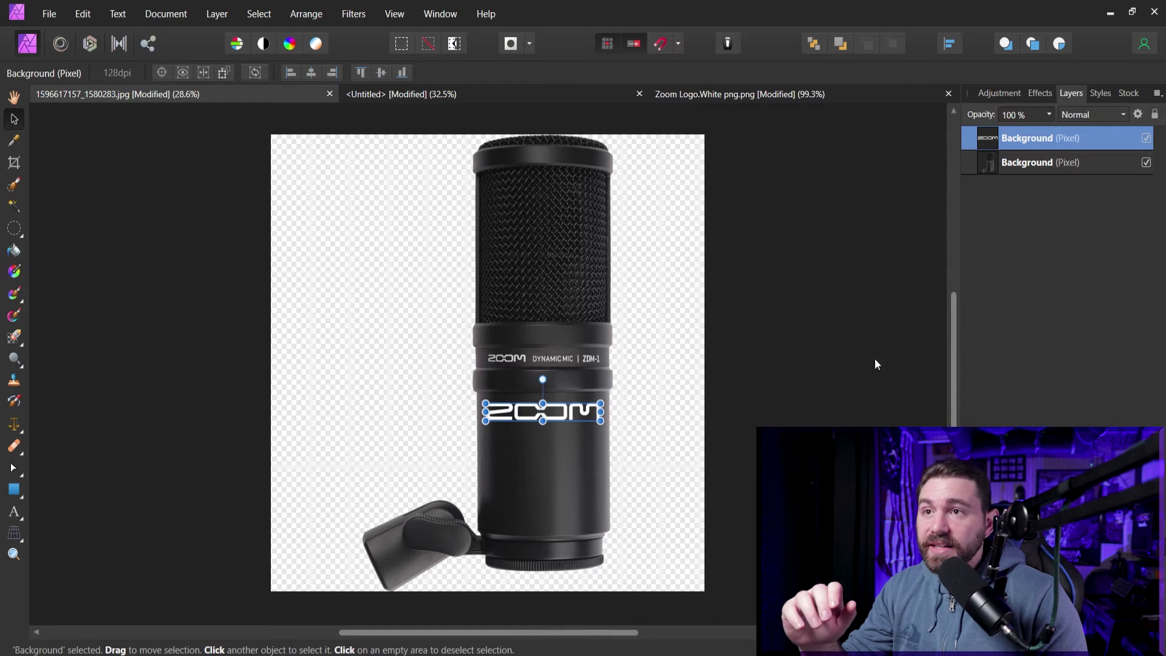
Set the blend mode of the ZOOM logo layer on the microphone to Erase.
click(1097, 111)
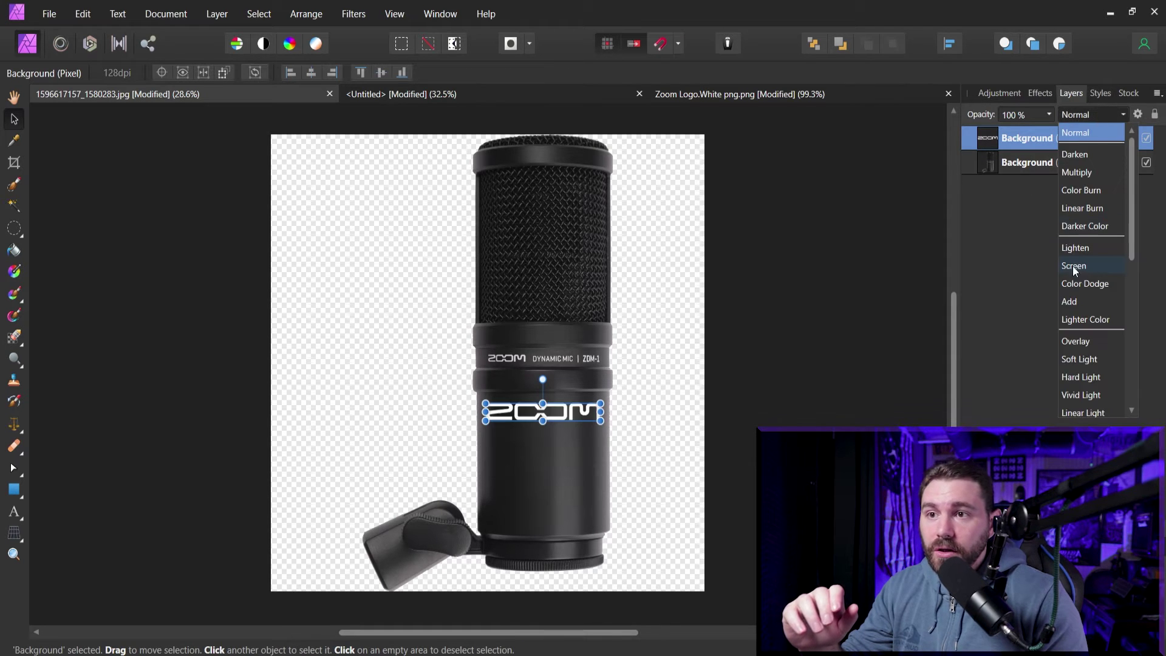
scroll(1102, 364, down, 5)
click(1099, 400)
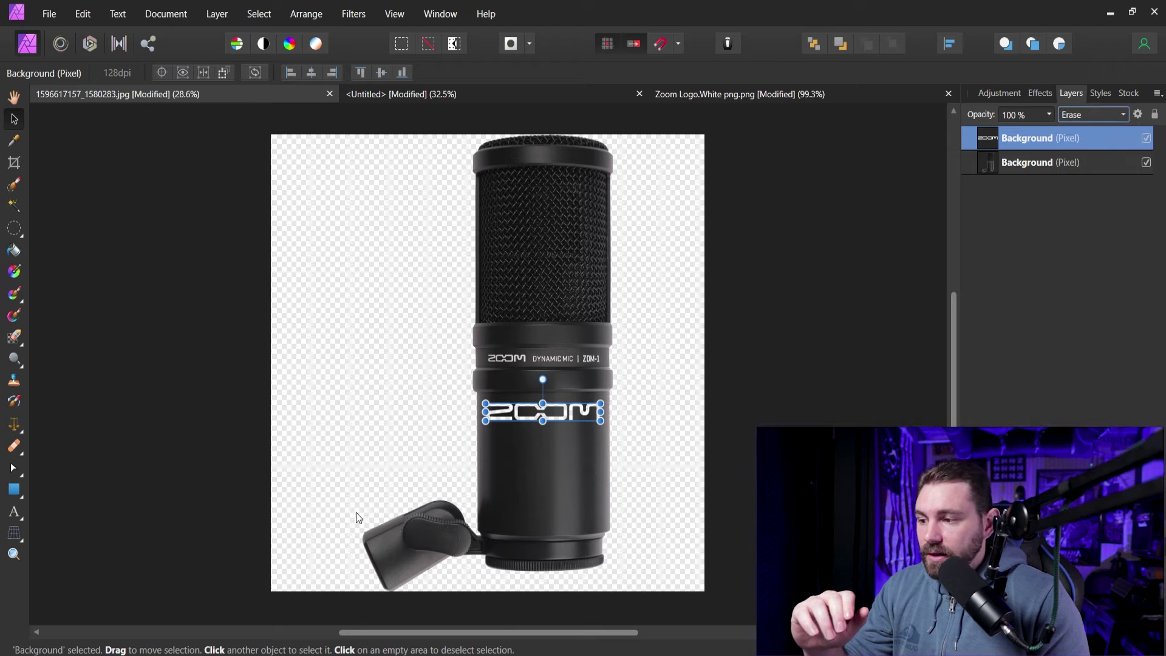
Select the microphone layer together with the ZOOM logo layer and group them.
click(607, 474)
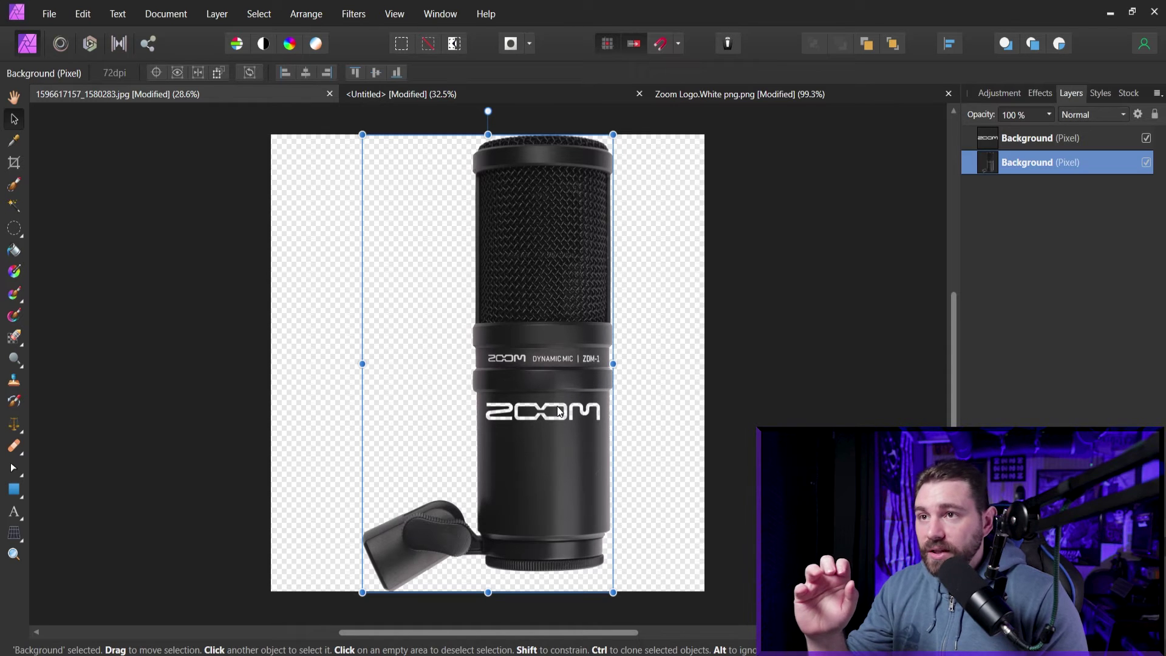
shift+click(987, 149)
right_click(991, 150)
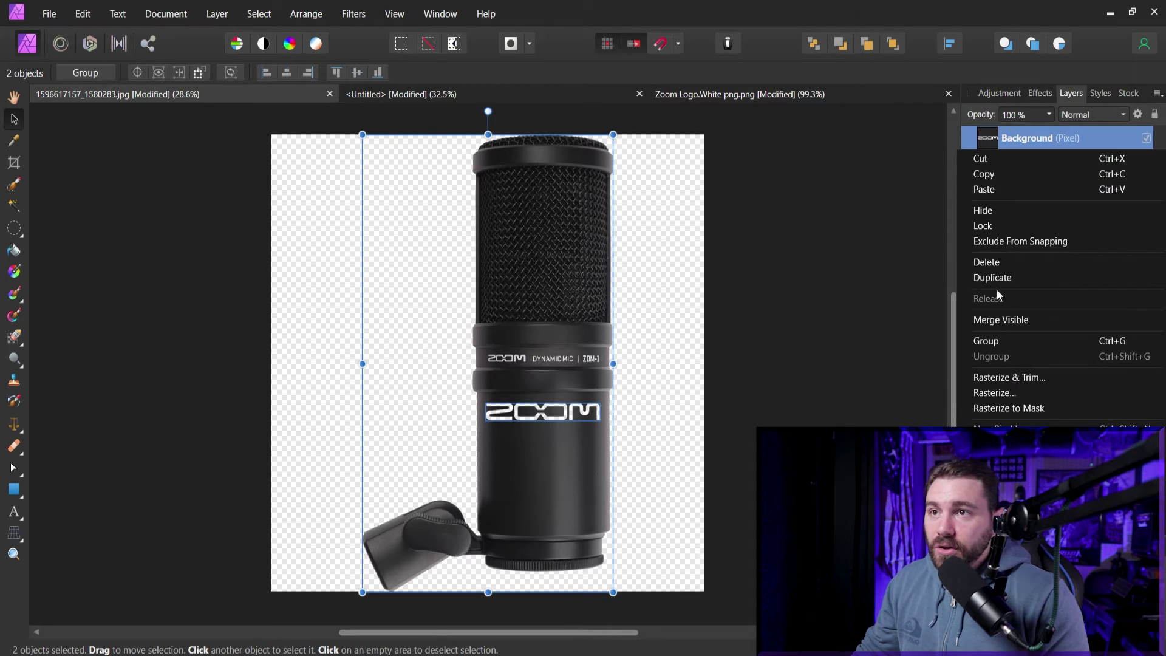
click(998, 340)
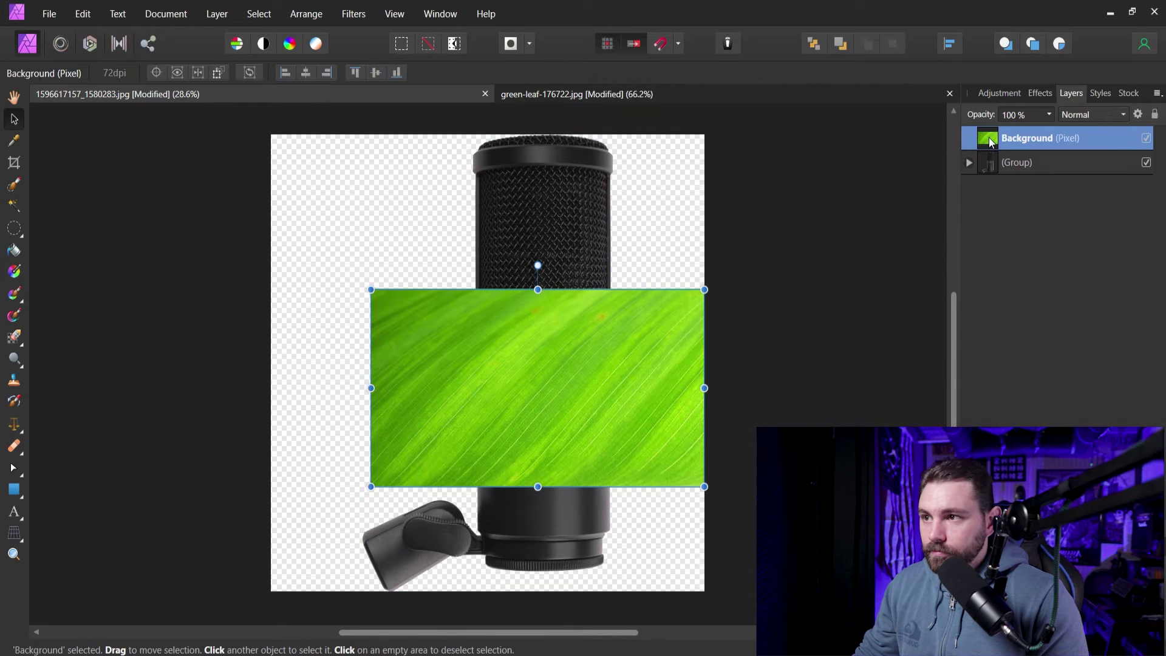
Place the green leaf layer below the group and shrink it to fit behind the microphone body and logo cutout.
drag(992, 144, 984, 277)
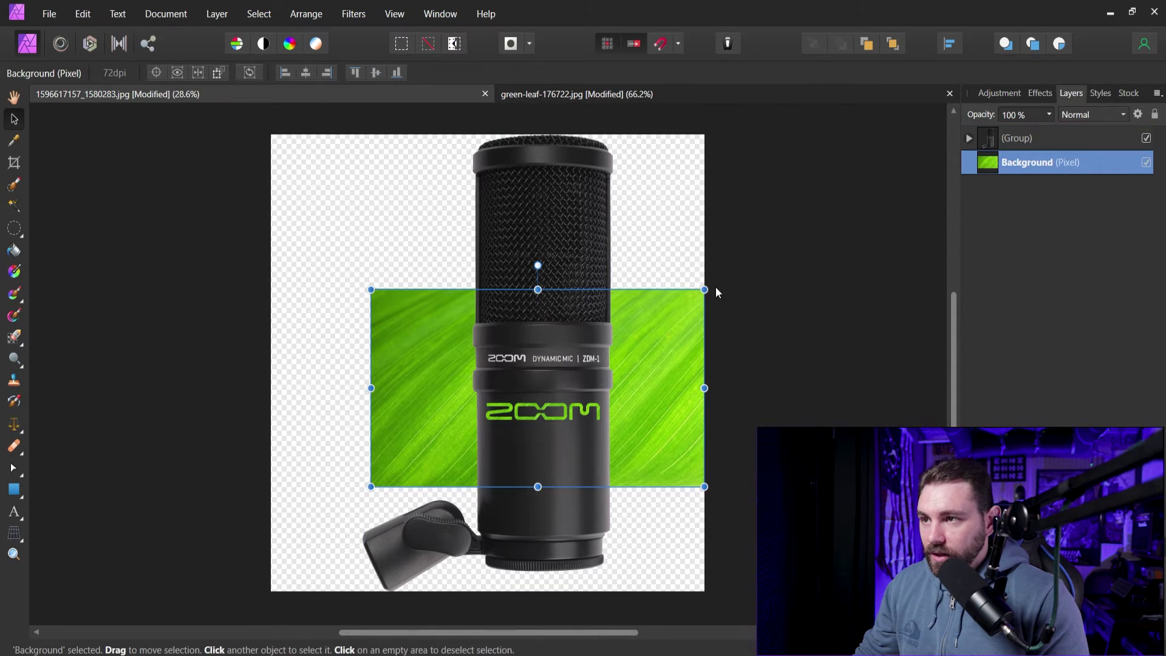
drag(707, 288, 607, 340)
drag(371, 417, 484, 398)
Deselect the leaf layer and examine the leaf texture inside the logo cutout up close and at full view.
scroll(588, 421, up, 5)
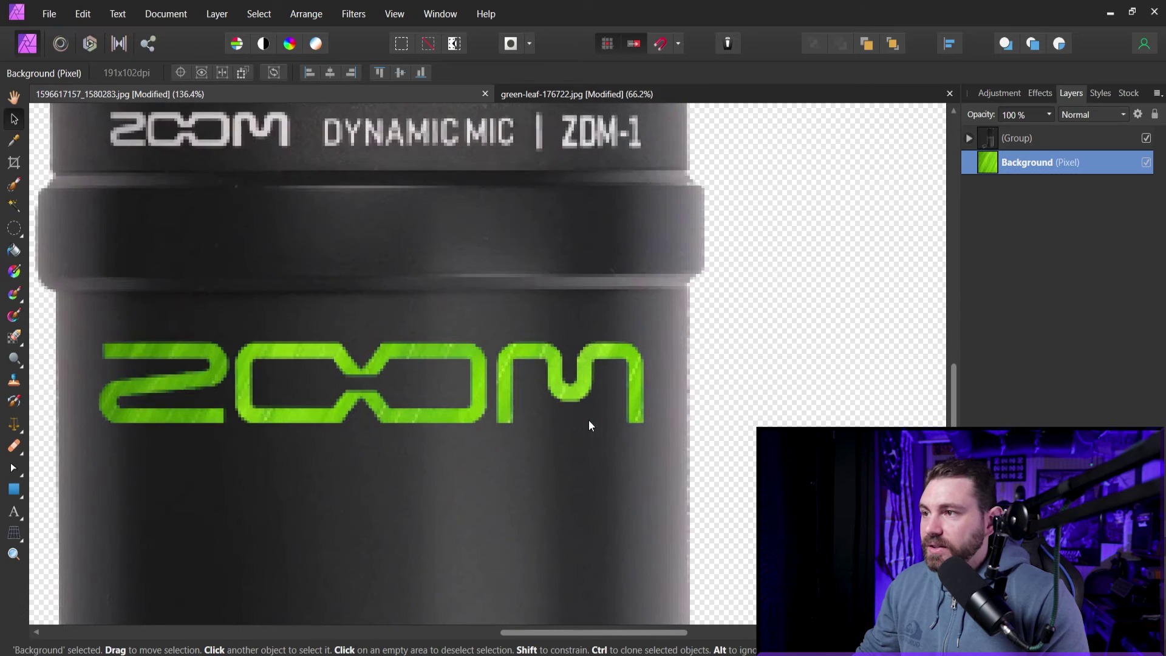
scroll(498, 419, down, 2)
scroll(432, 441, down, 3)
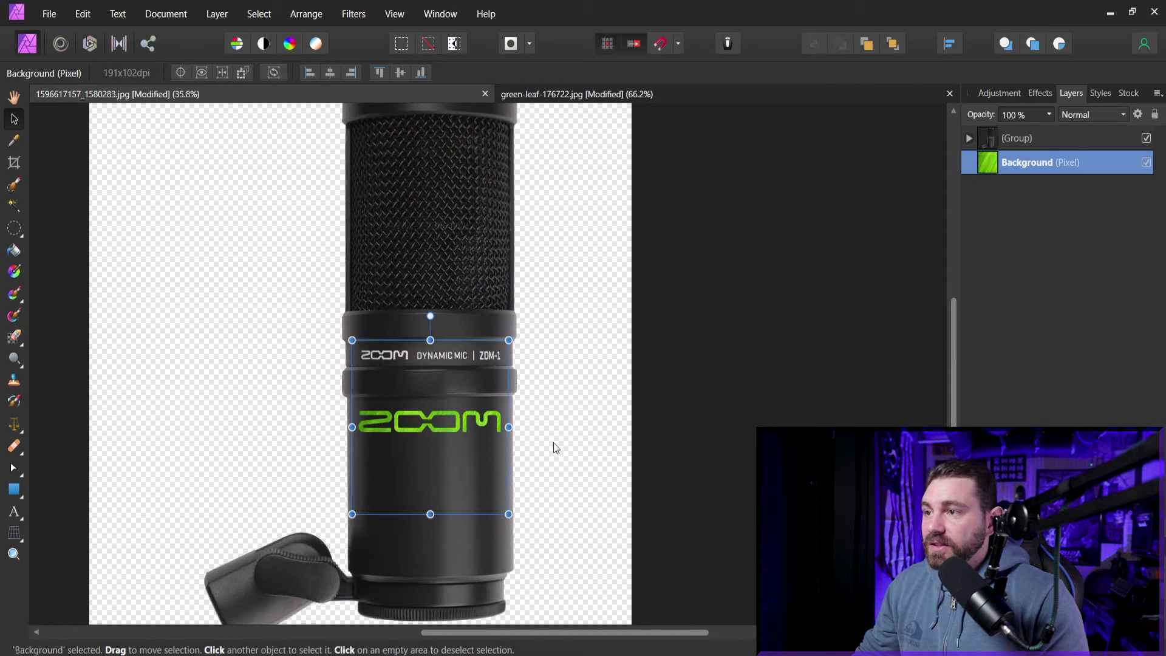
click(712, 428)
scroll(606, 406, down, 1)
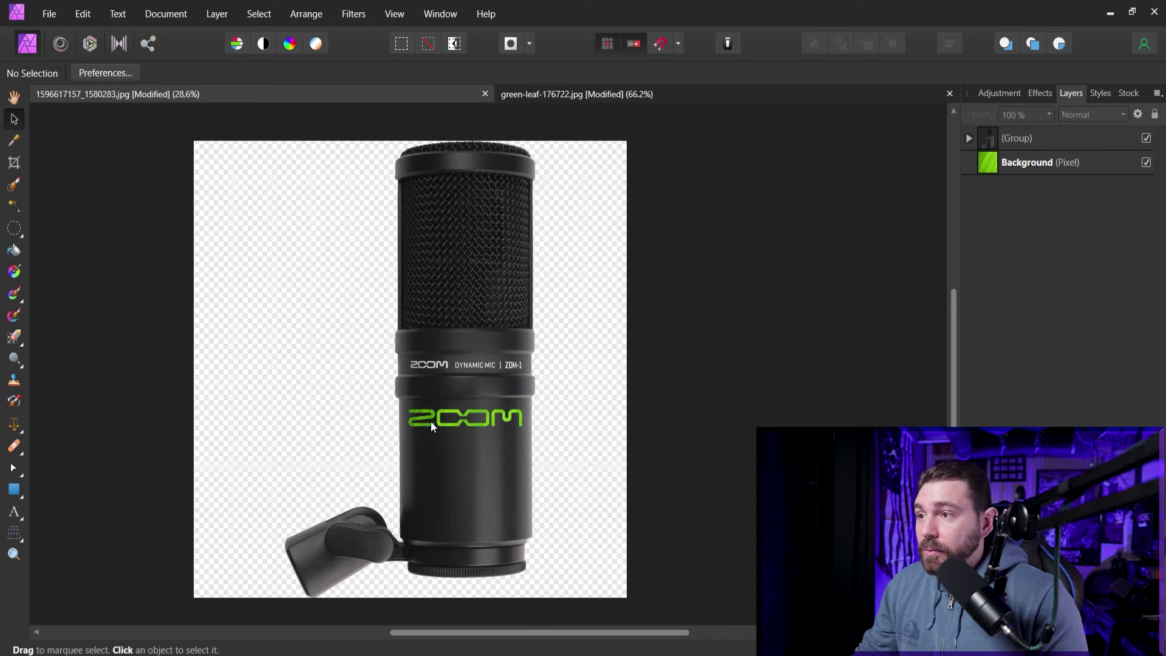
scroll(434, 425, up, 5)
scroll(432, 426, up, 2)
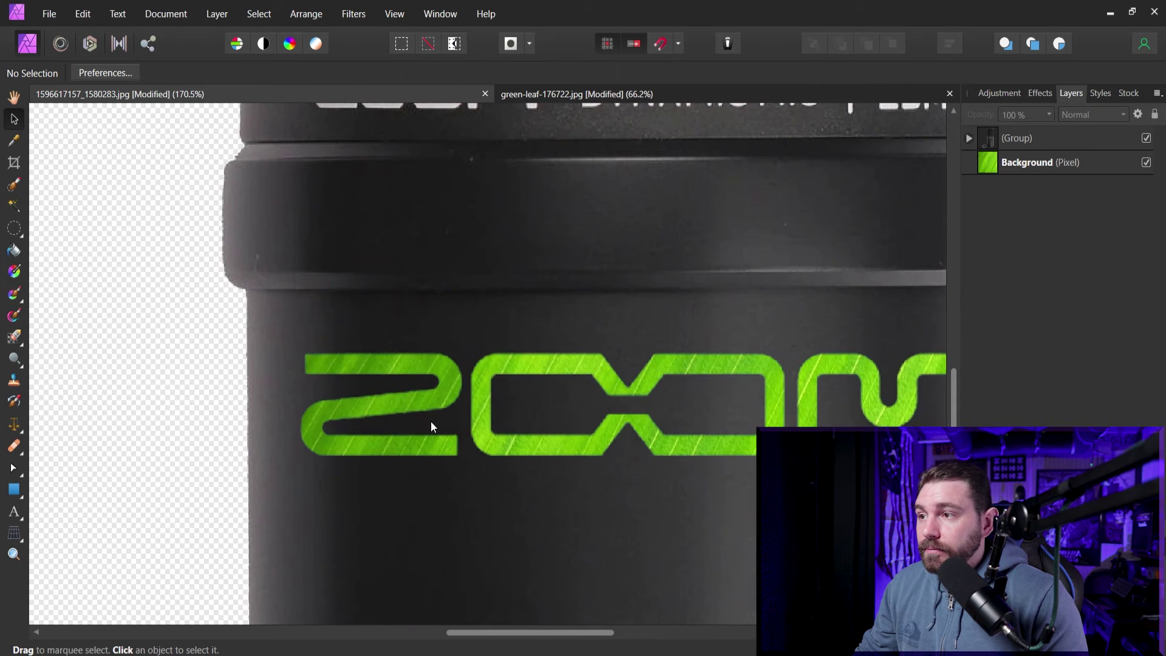
scroll(431, 425, down, 6)
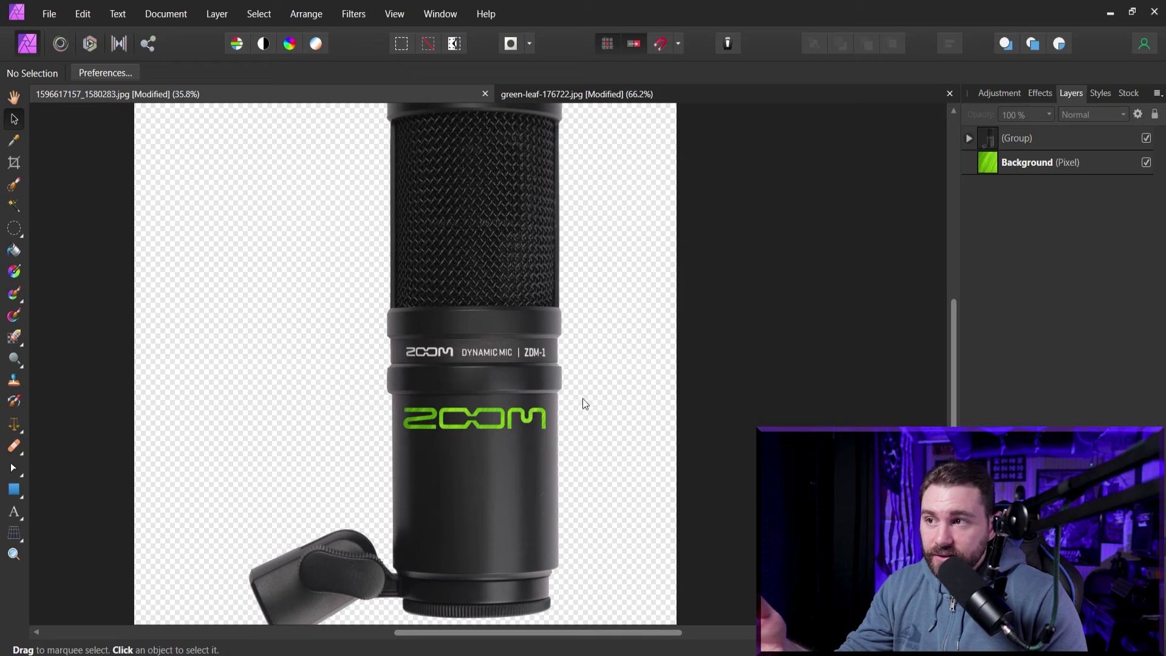
Move the erasing ZOOM logo layer slightly down the microphone body and back up to roughly its original place.
click(497, 417)
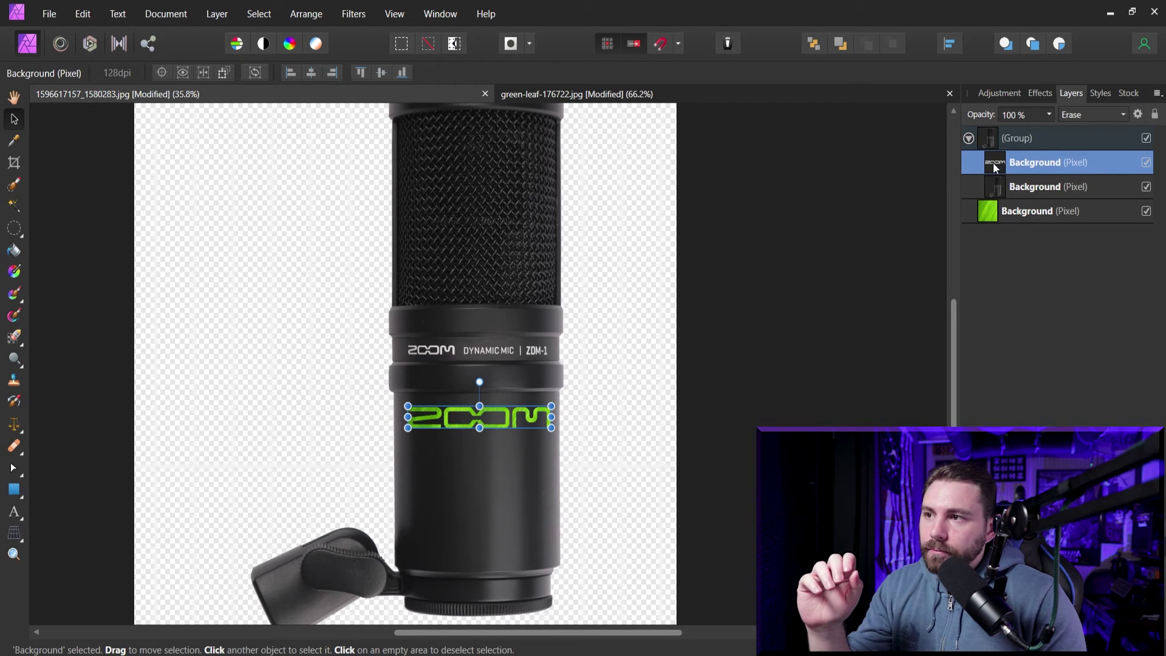
drag(503, 420, 507, 447)
drag(505, 456, 497, 421)
Shift the microphone layer inside the group to the left, independently of the logo cutout, and move it back around the logo.
click(1002, 189)
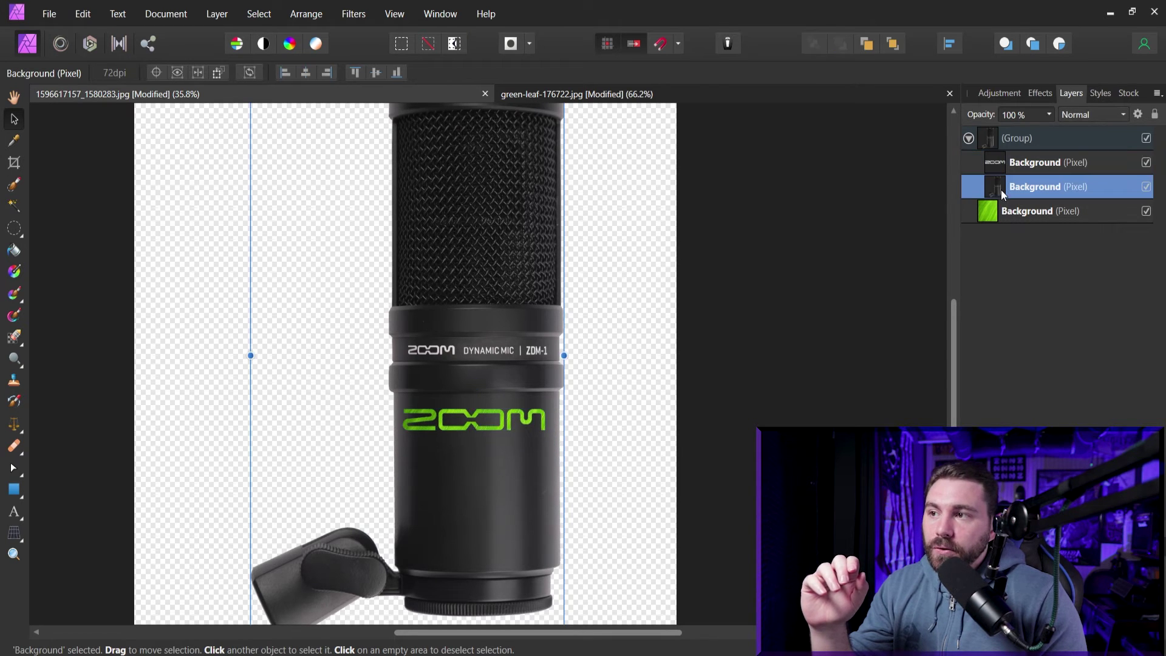
drag(507, 308, 467, 313)
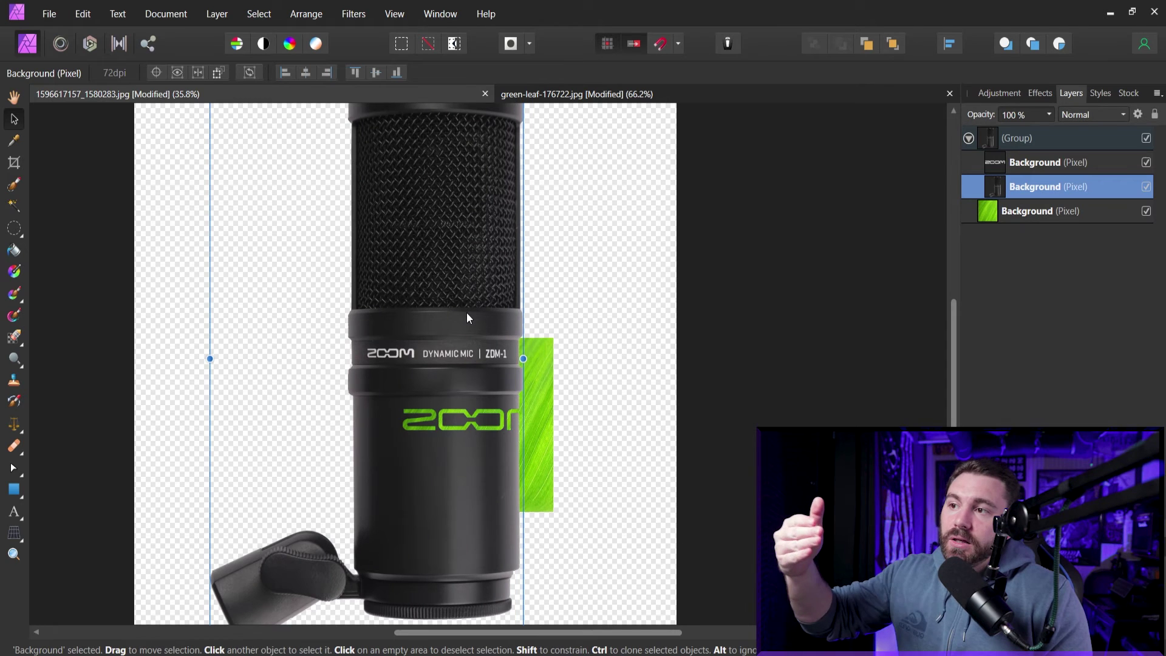
drag(468, 317, 465, 317)
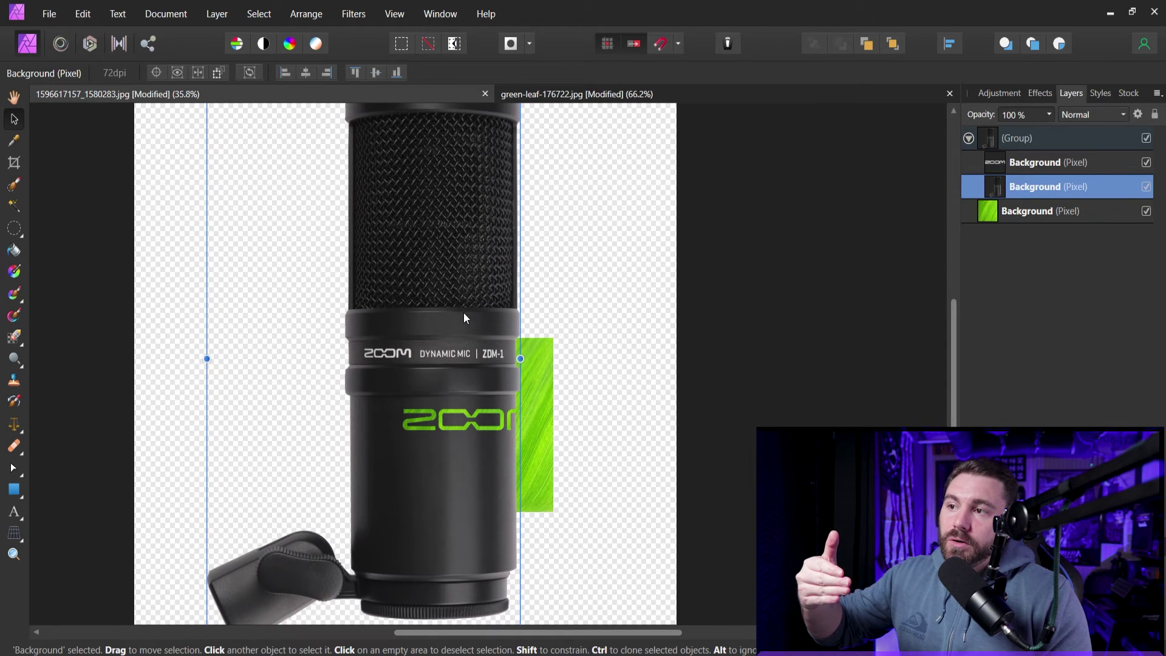
drag(464, 313, 465, 314)
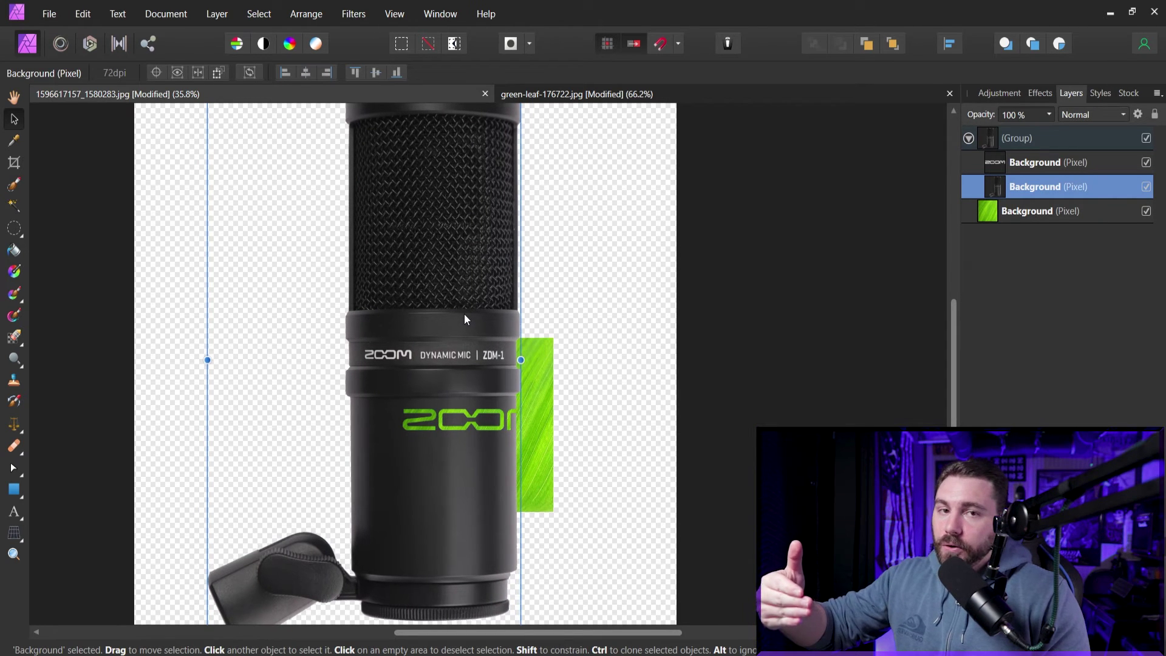
drag(465, 313, 505, 309)
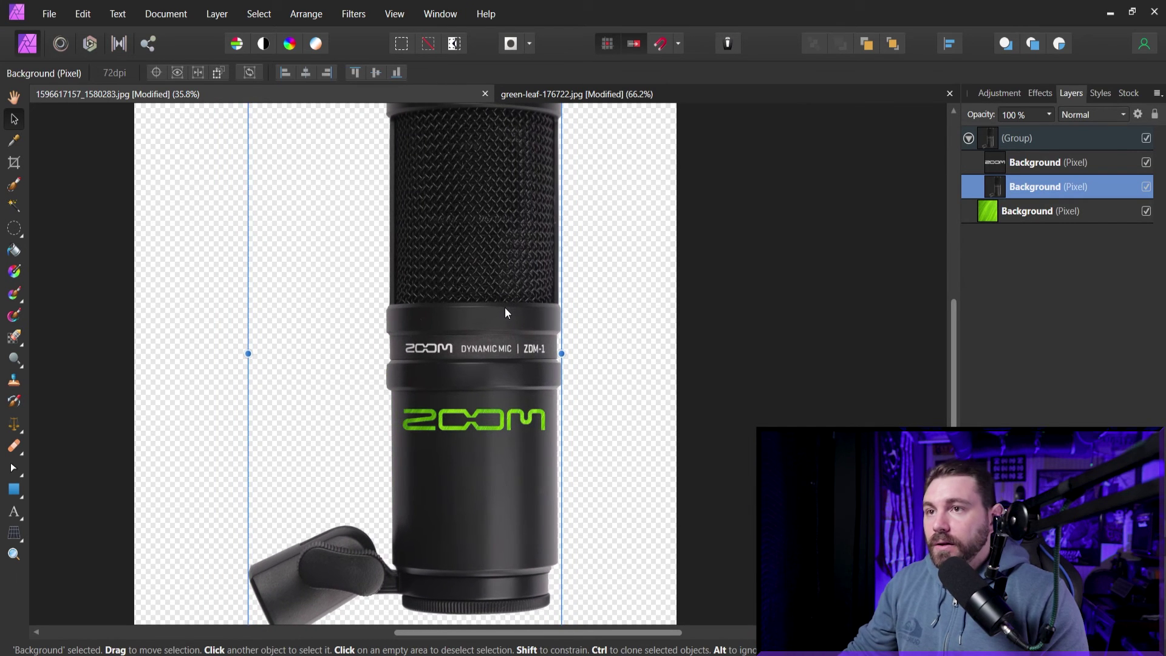
Move the green leaf layer slightly down and left behind the microphone's logo cutout.
click(988, 217)
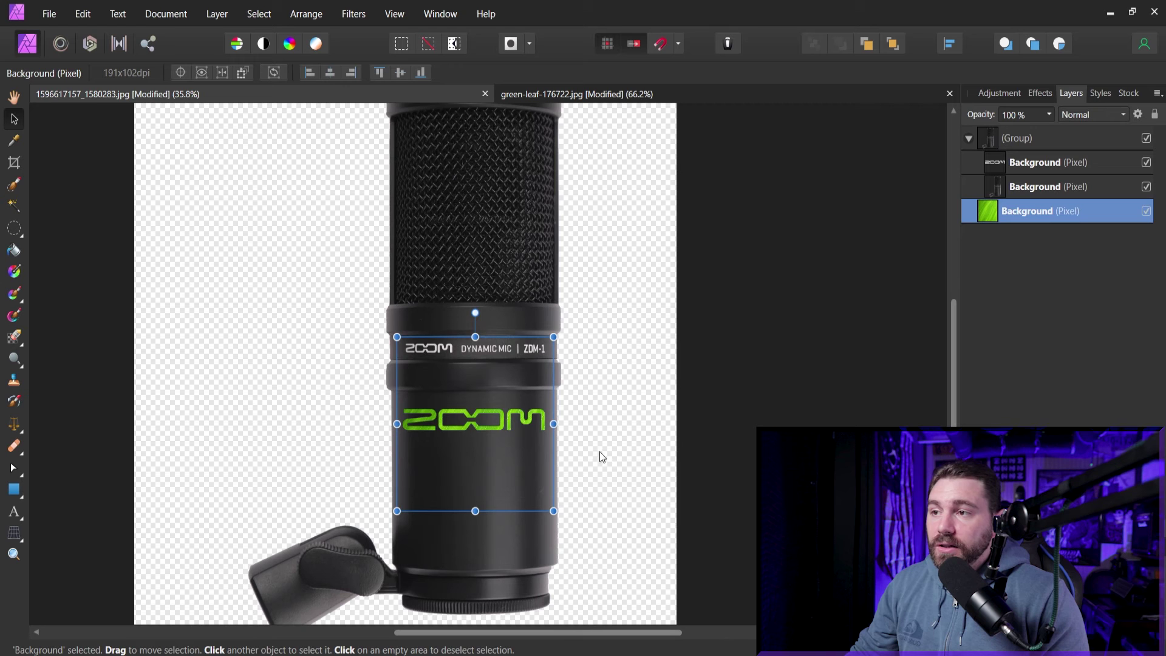
mouse_move(499, 480)
mouse_down()
mouse_move(545, 486)
mouse_move(410, 480)
mouse_move(542, 486)
mouse_move(457, 486)
mouse_move(497, 484)
mouse_up()
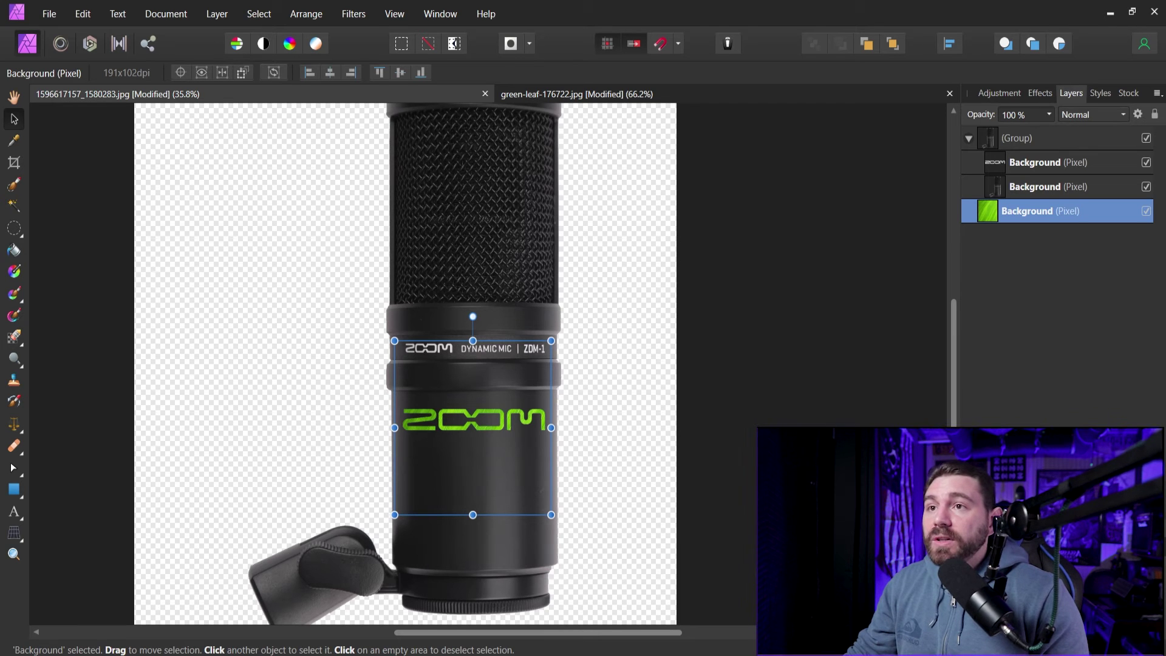
Look through the blend modes available for the leaf layer and check the mode used by the logo layer inside the group.
click(1112, 115)
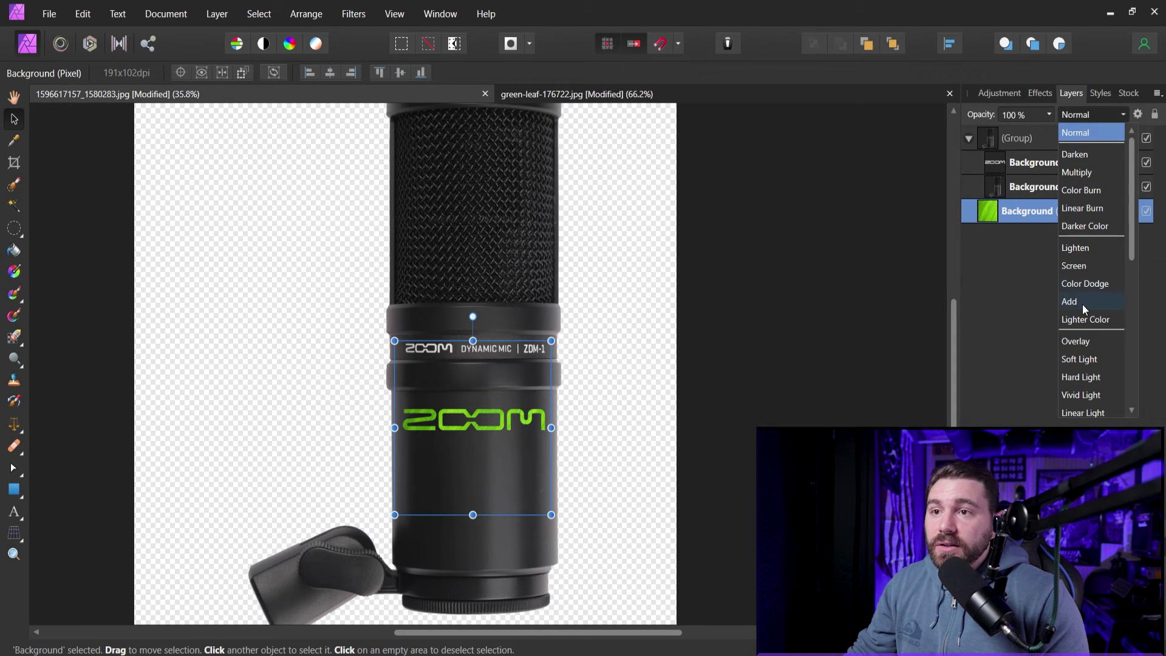
scroll(1082, 374, down, 6)
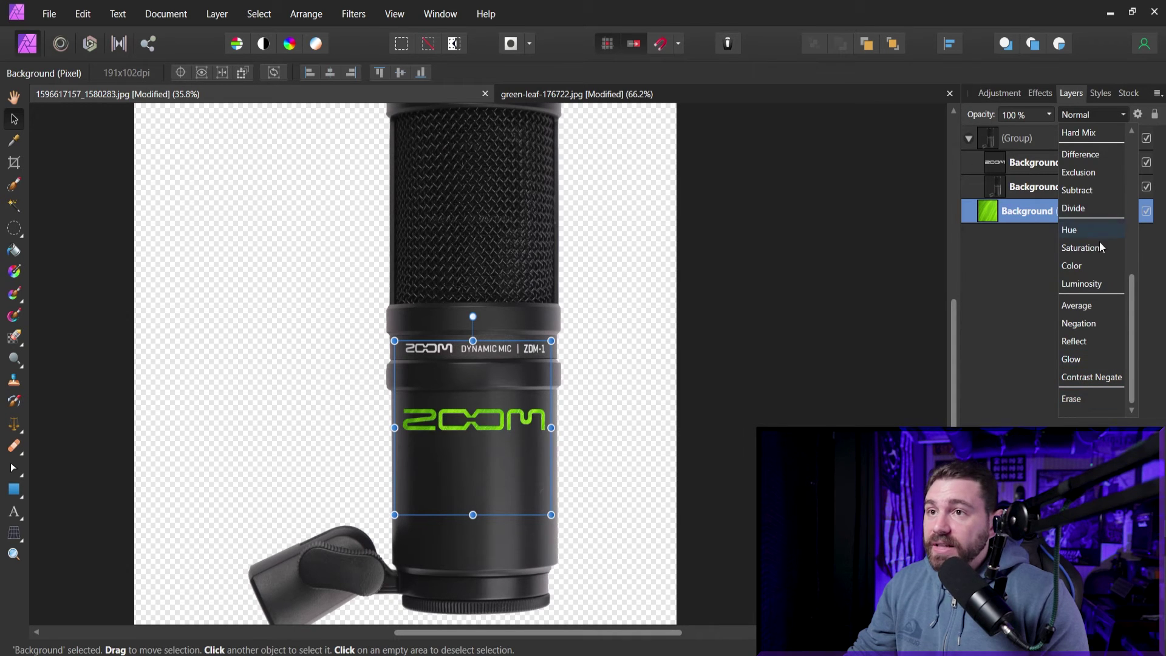
scroll(1097, 283, up, 6)
click(1015, 297)
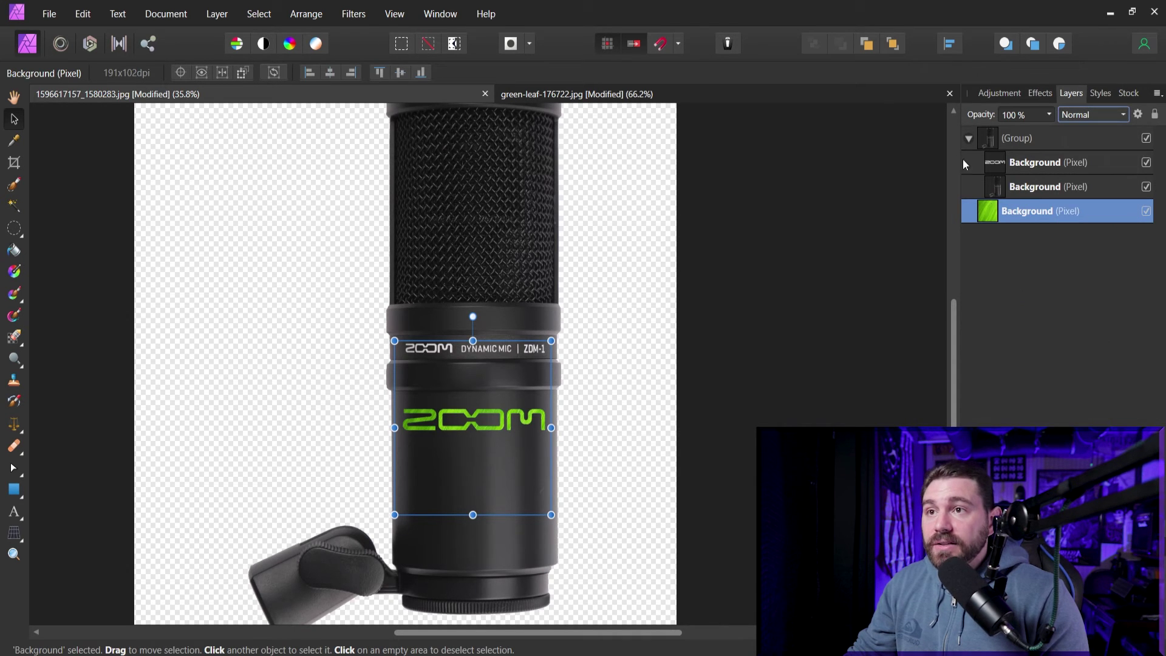
click(969, 140)
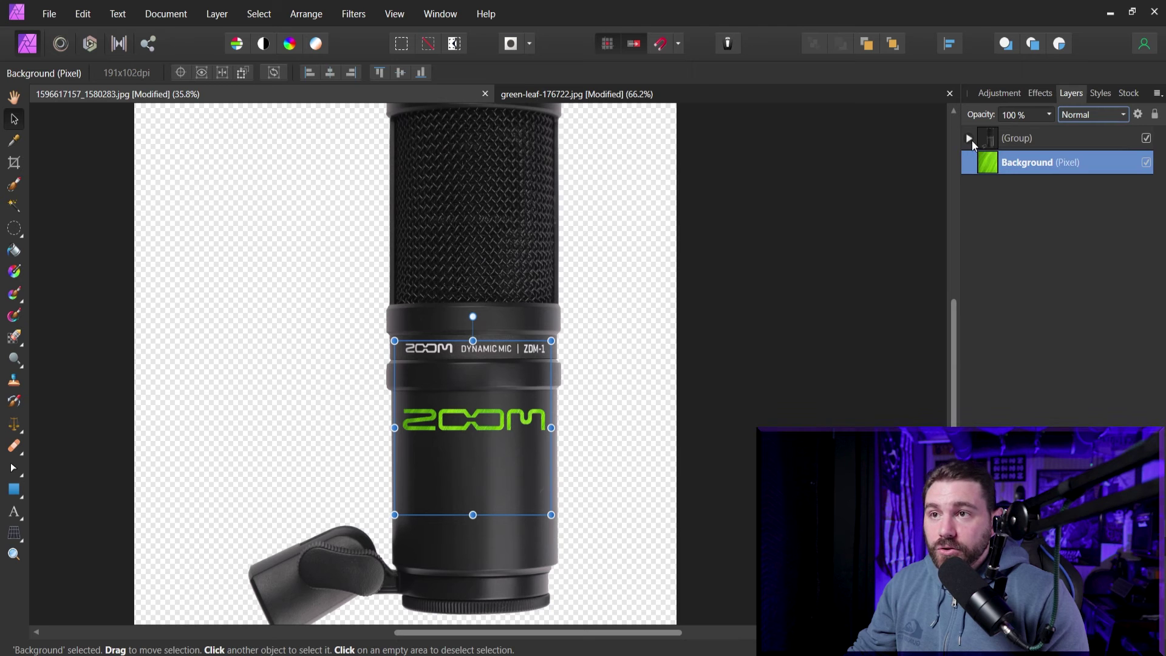
click(970, 139)
click(1006, 164)
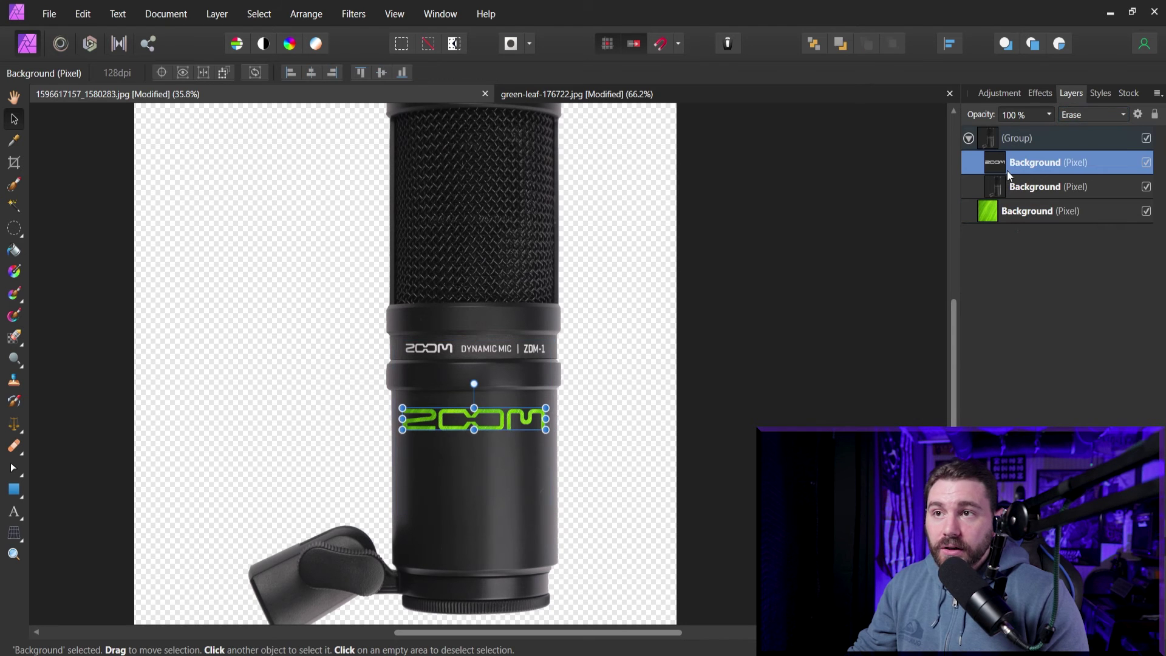
click(969, 139)
Ungroup the microphone and ZOOM logo layers, and group the two layers together again.
click(989, 141)
right_click(991, 141)
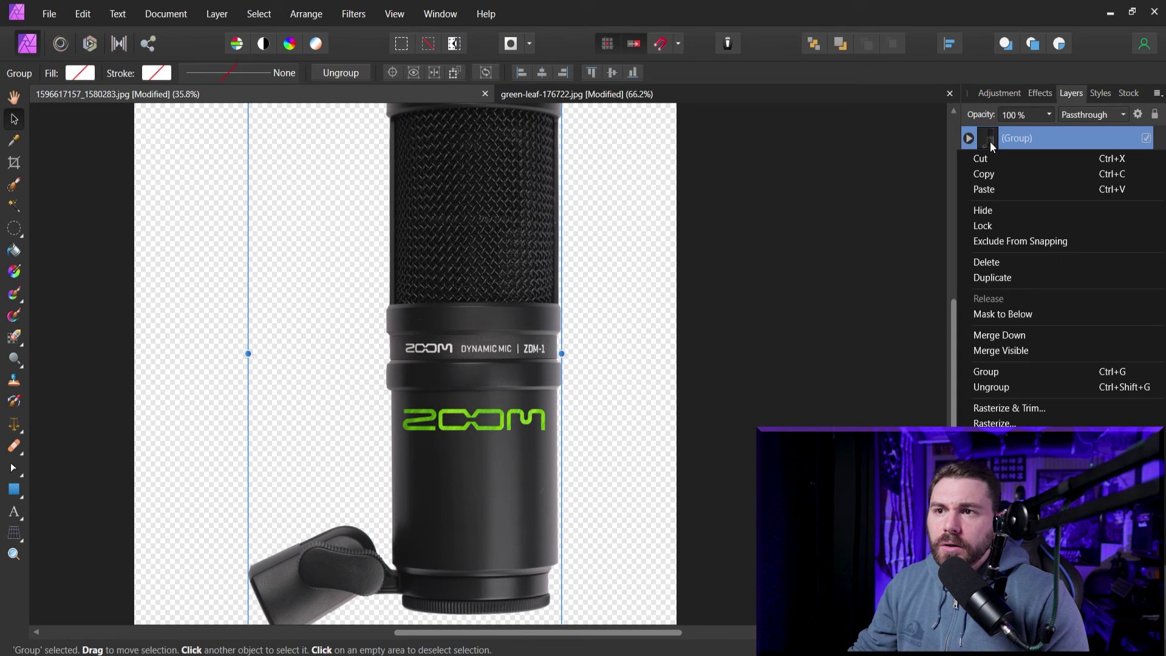
click(1005, 383)
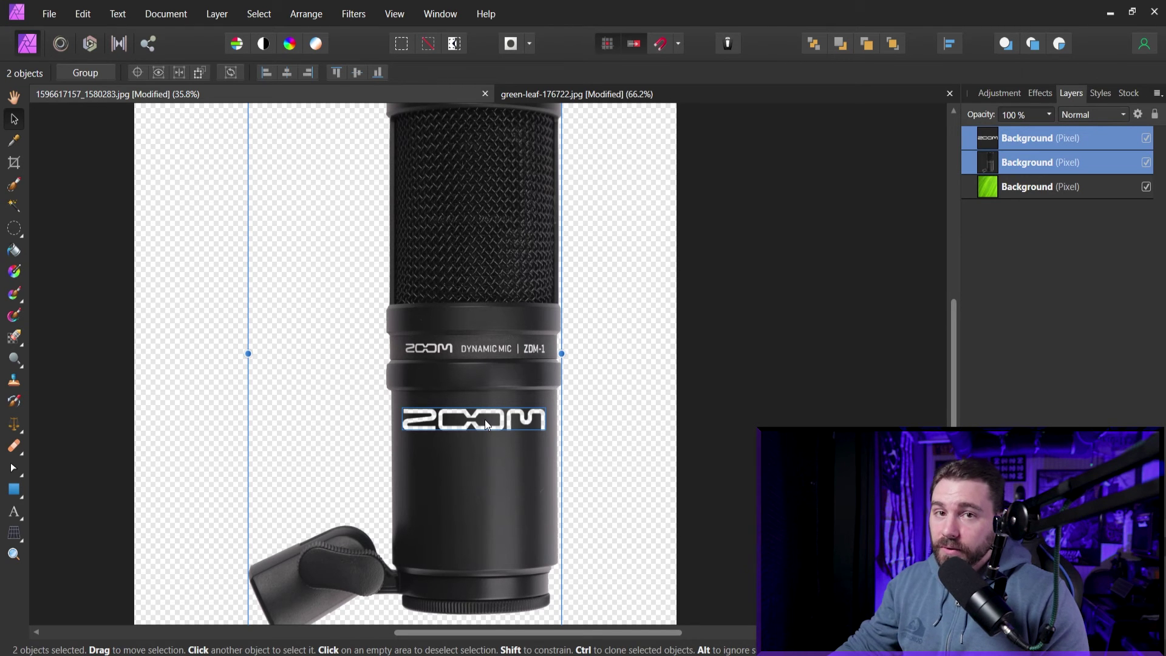
right_click(989, 163)
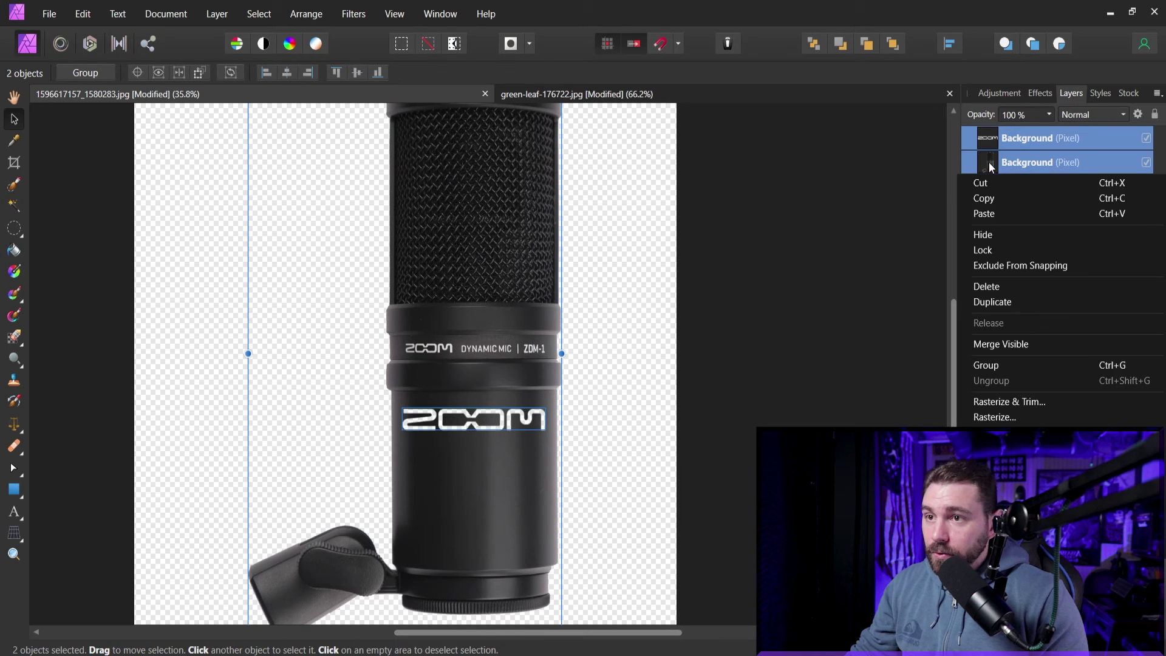
click(1007, 368)
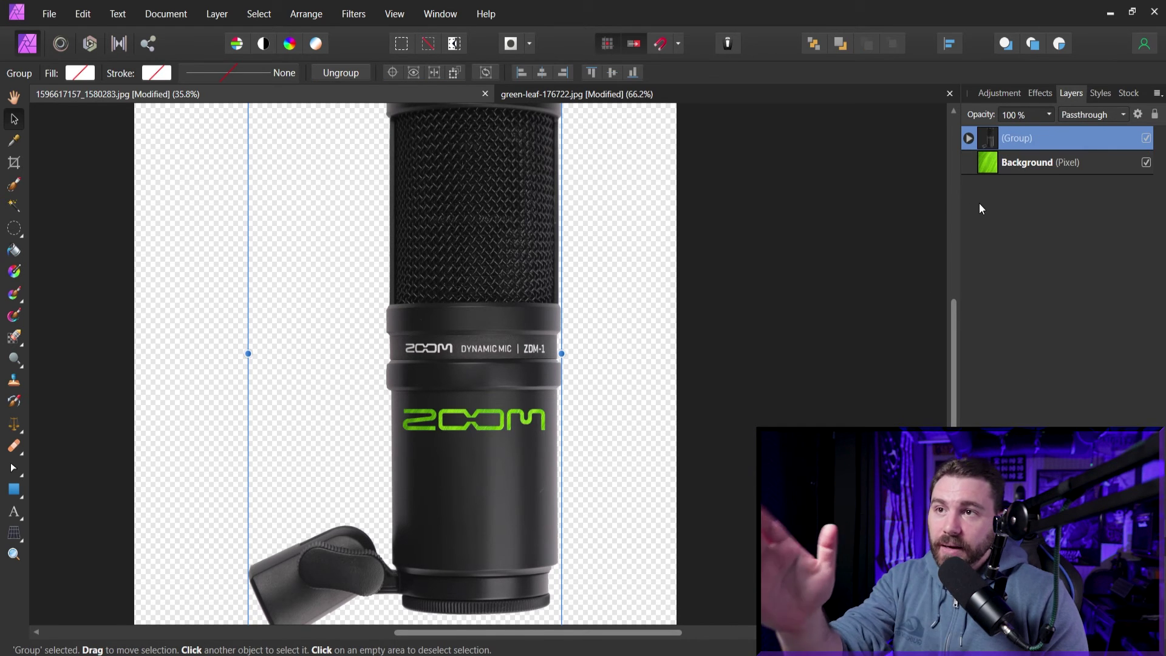